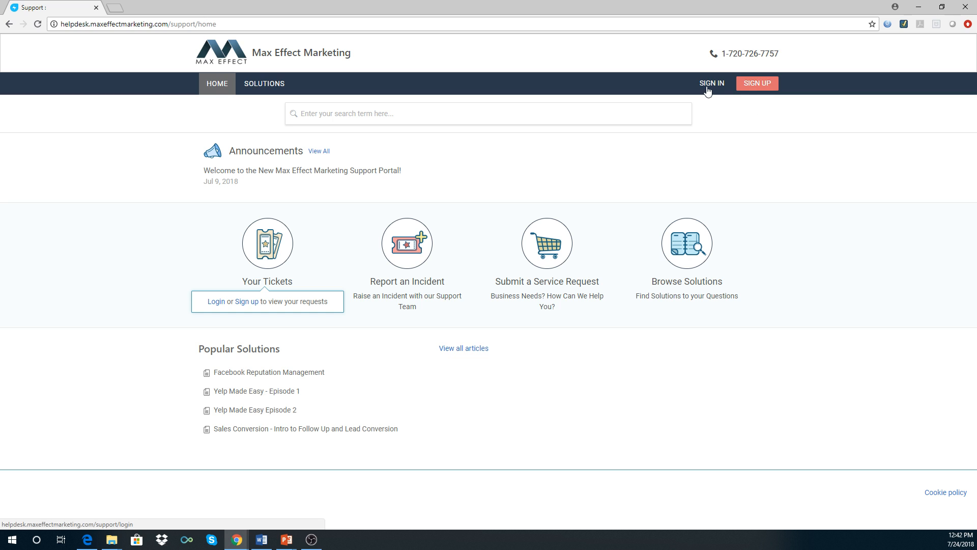
Fill in the account sign-up form with the first name, last name and e-mail address, and complete the reCAPTCHA check
click(752, 87)
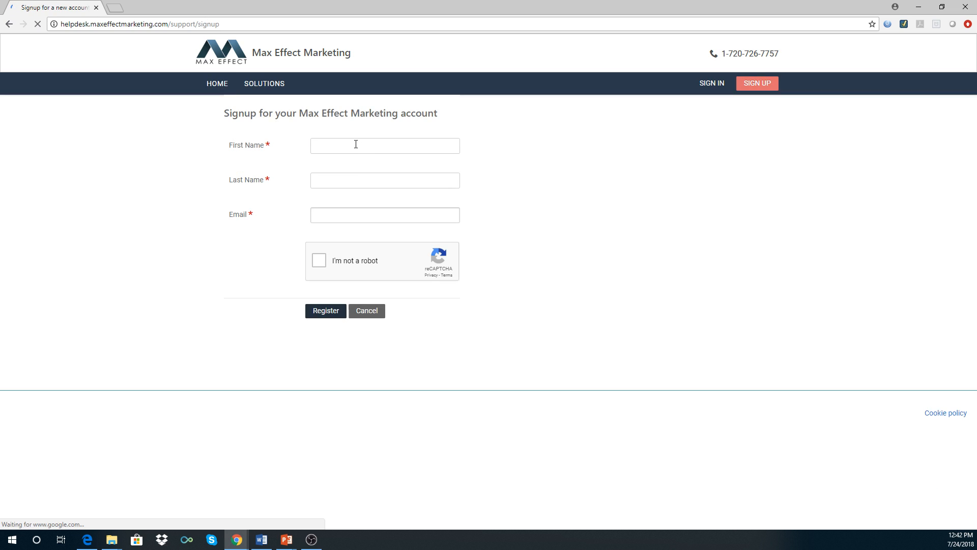
click(356, 144)
click(347, 159)
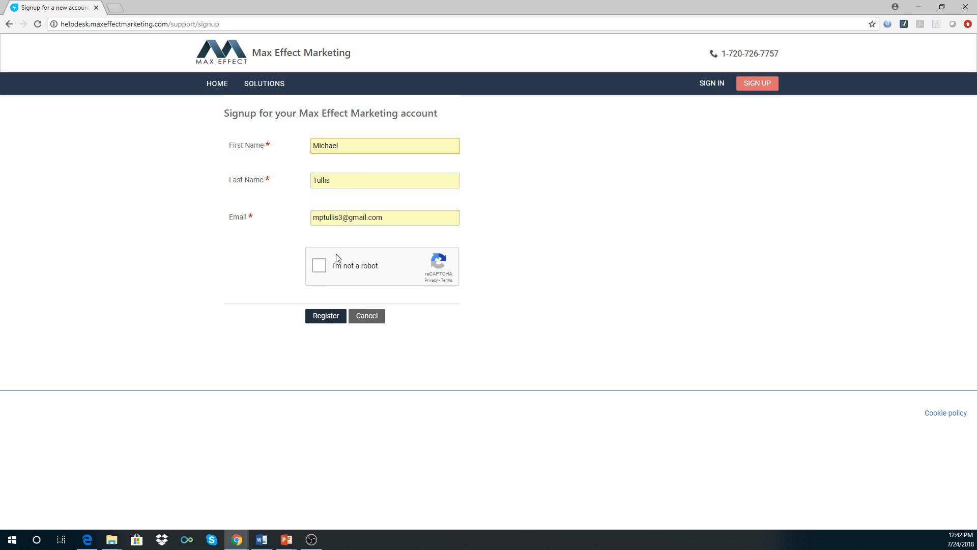
click(319, 265)
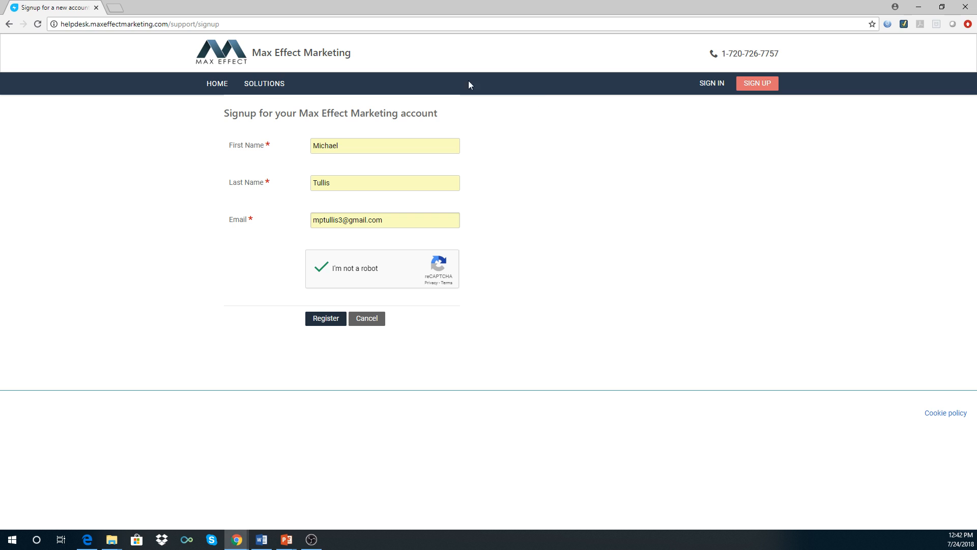
Sign in to the support portal with the saved account e-mail address and password
click(706, 86)
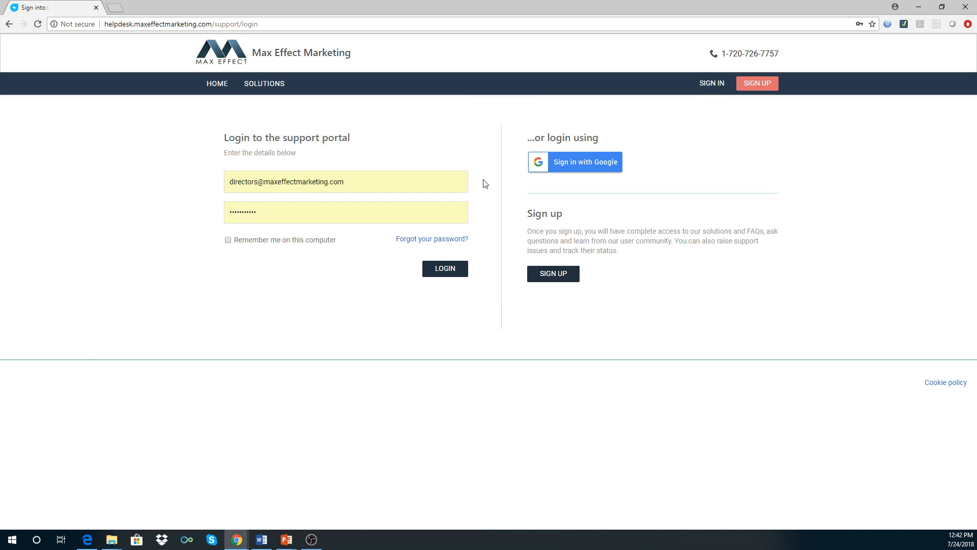
click(391, 179)
click(324, 220)
click(451, 271)
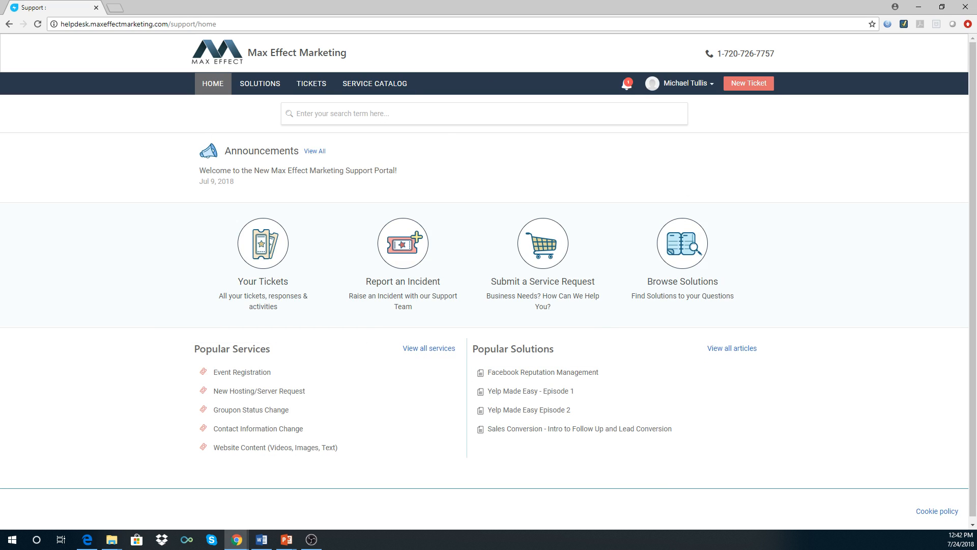
Switch to the PowerPoint slideshow and advance past Basic Navigation to the Incident Tickets slide
key(alt+Tab)
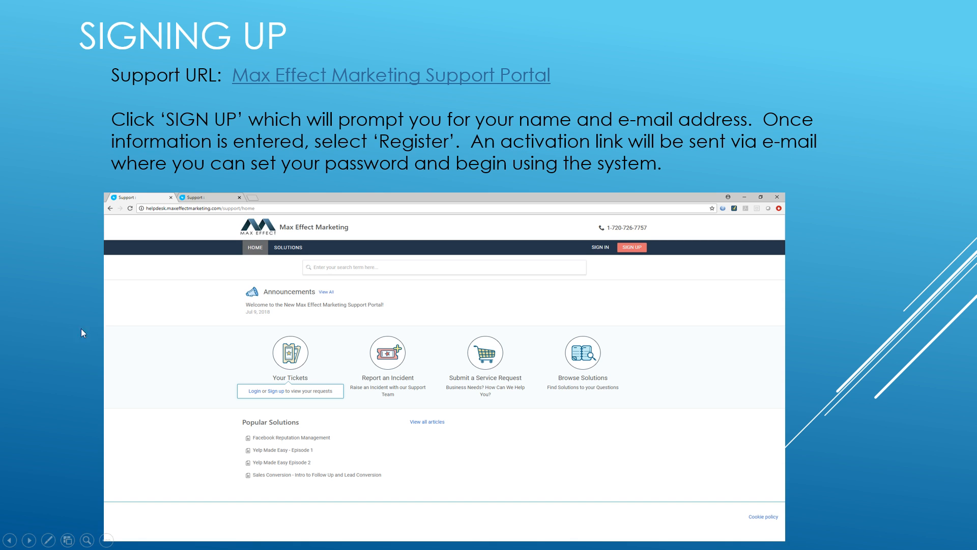
click(56, 327)
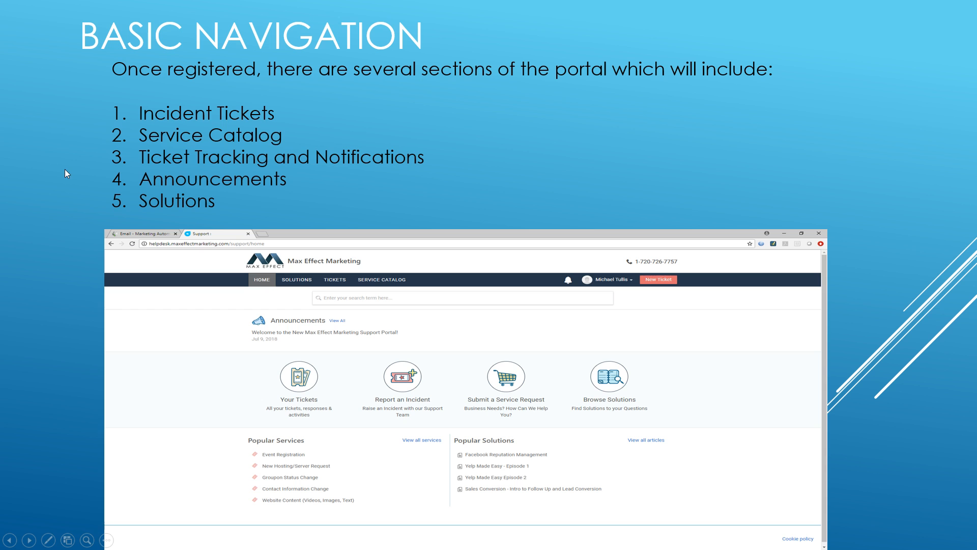
click(47, 312)
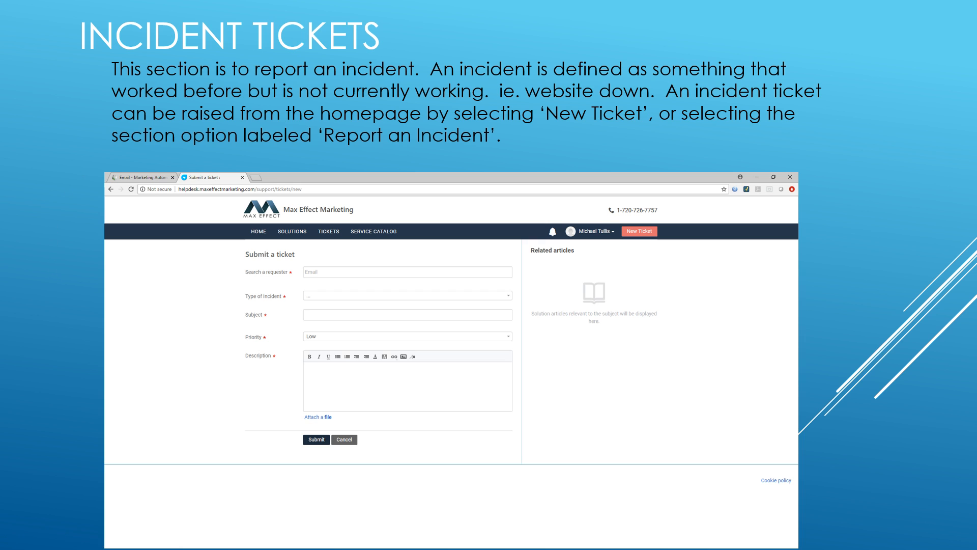
Switch back to the browser and start a new ticket with Website/Hosting as the type of incident
key(alt+Tab)
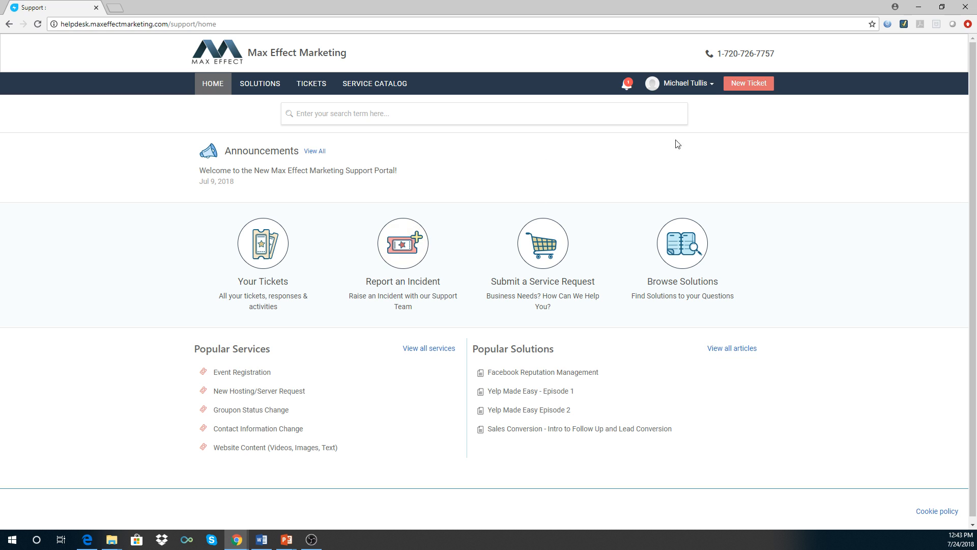
click(741, 86)
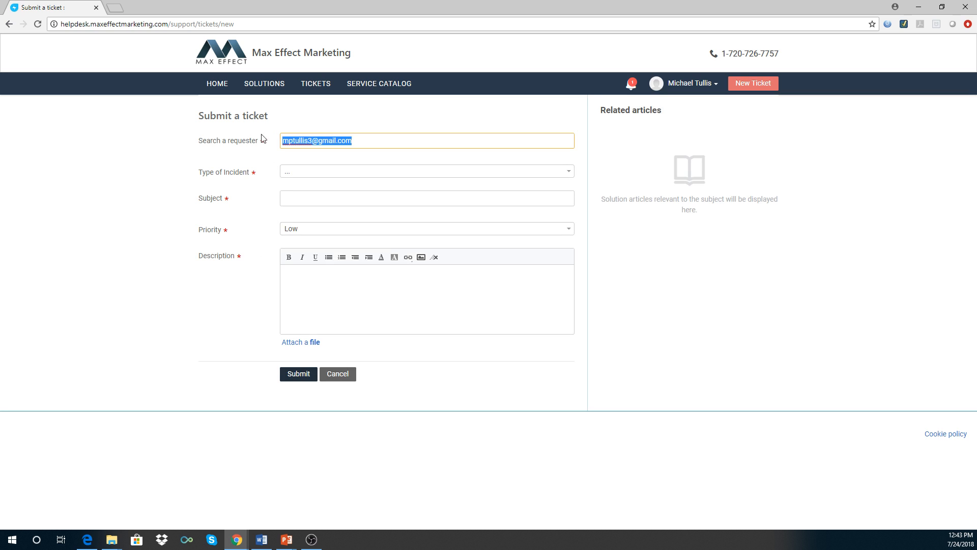
click(355, 141)
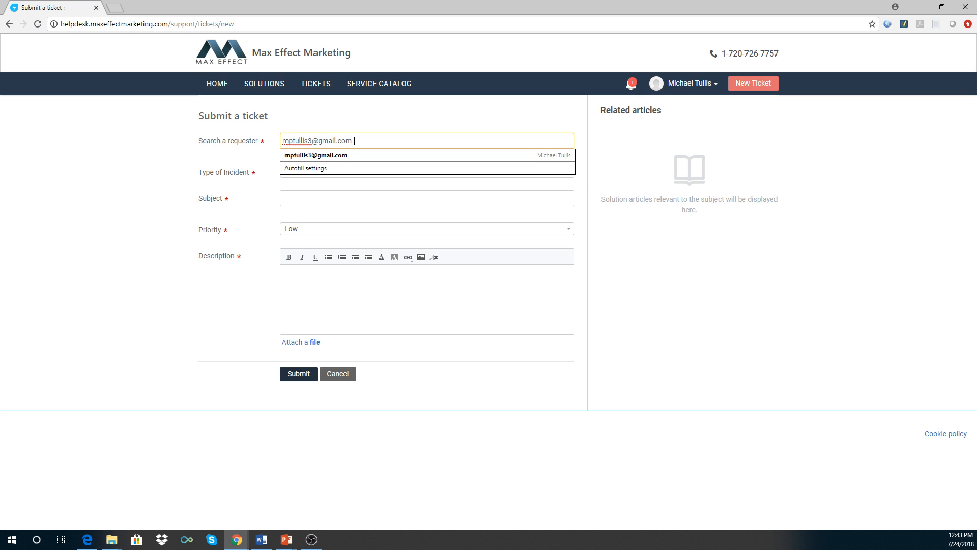
click(136, 163)
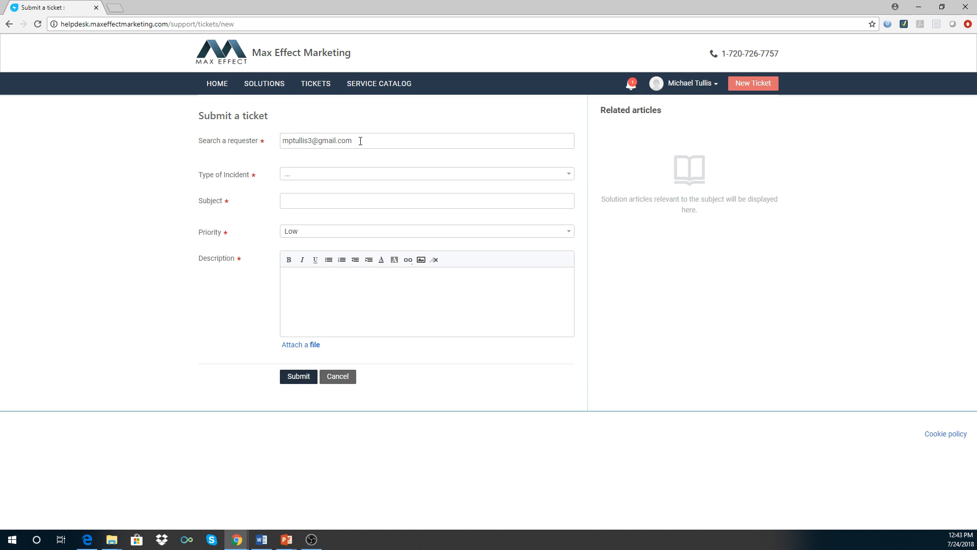
click(296, 174)
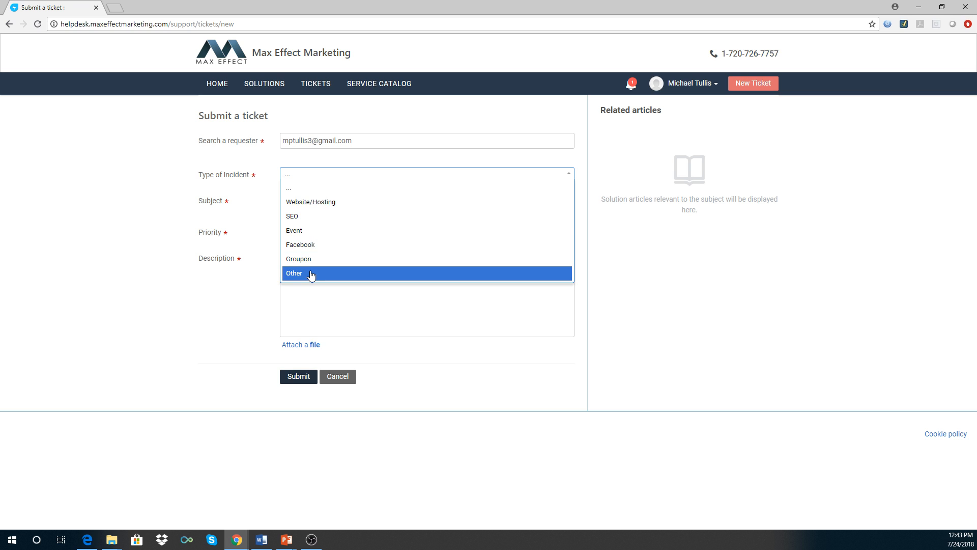
click(307, 202)
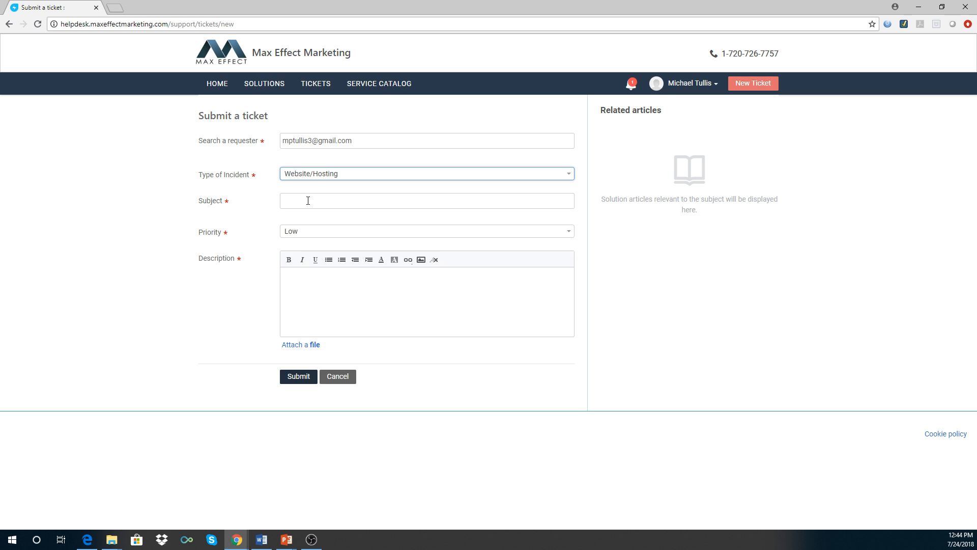
Enter "Test - Website Down" as the ticket subject and set its priority to Urgent
click(308, 201)
click(300, 215)
click(312, 199)
text(- W)
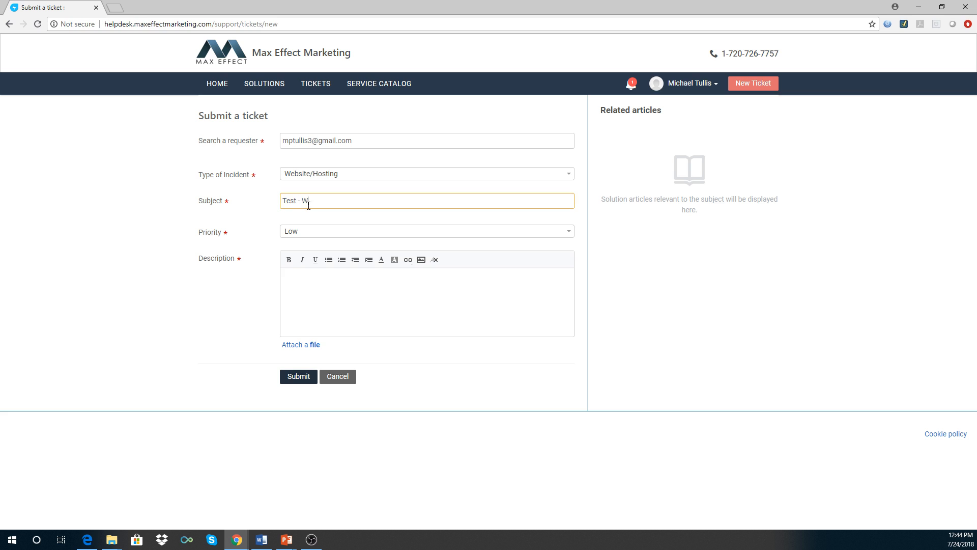
text(ebsite Down)
click(307, 232)
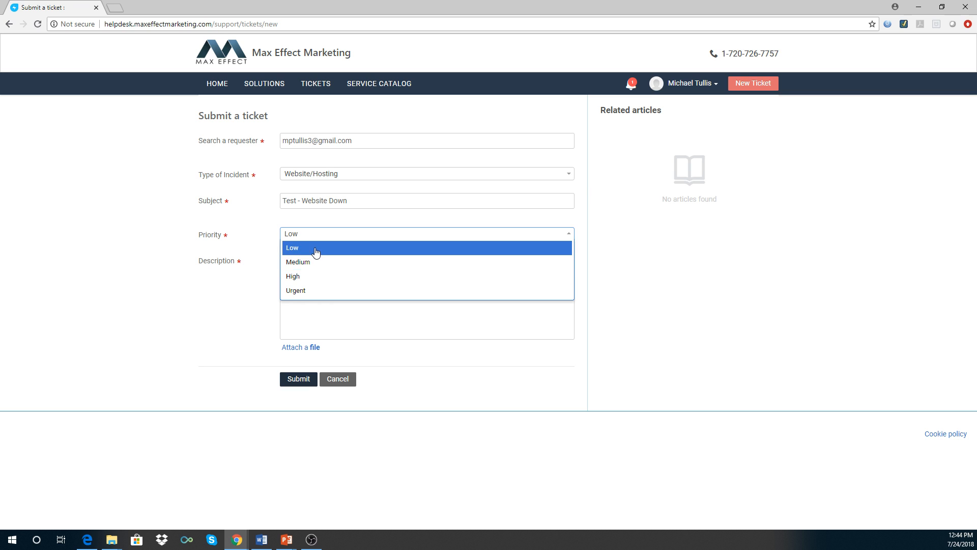
click(310, 295)
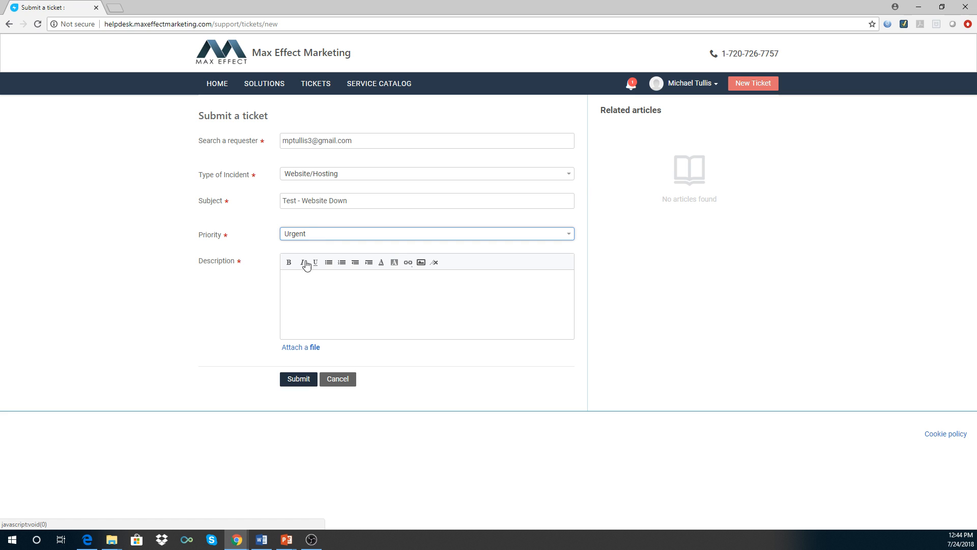
Describe the incident as "Test - Website down since yesterday." and submit the ticket
click(297, 280)
text(T)
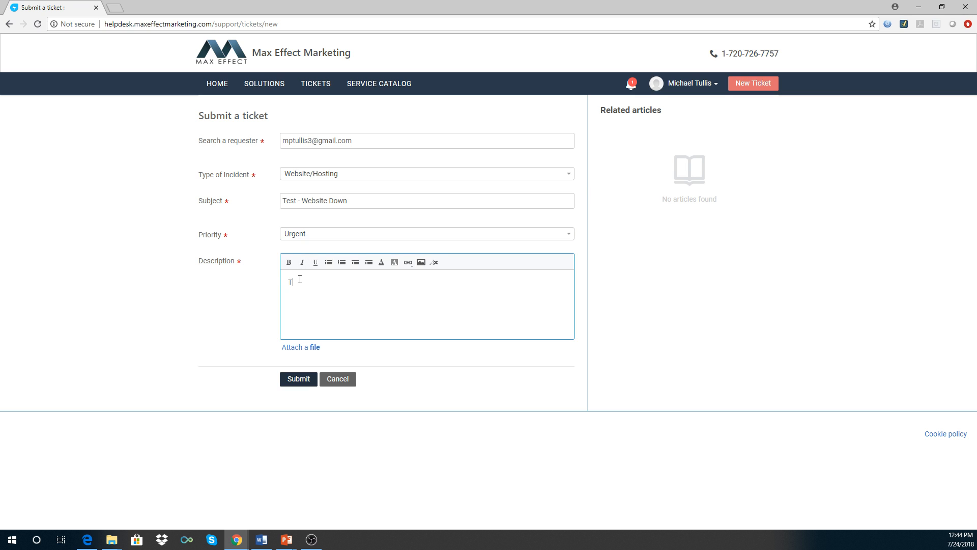
text(est - Website down since yesterday.)
click(296, 379)
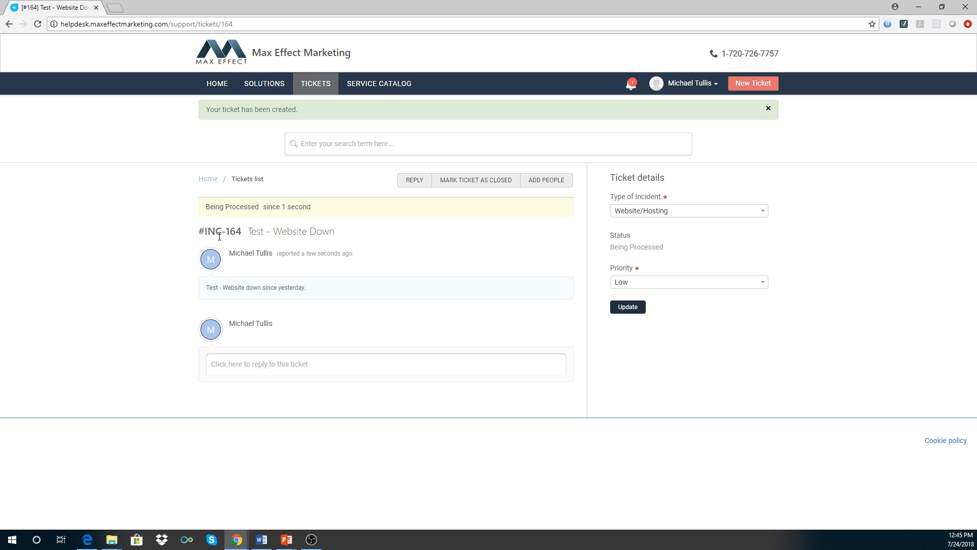
Highlight the created ticket's incident number, and switch to the PowerPoint slideshow to advance to the next slide
drag(205, 230, 242, 229)
drag(245, 232, 203, 231)
key(alt+Tab)
click(44, 179)
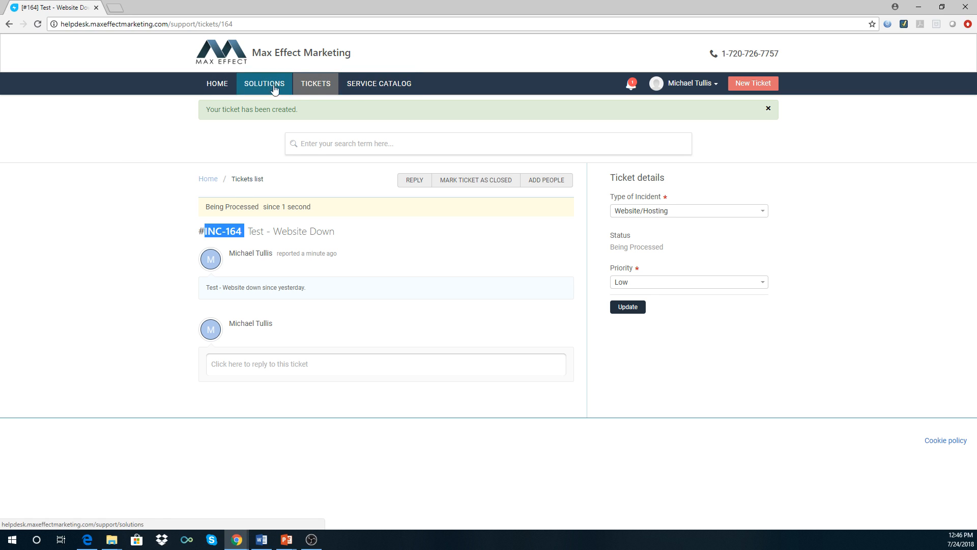
Open the service catalog from the support portal's home page in the browser and look over all the available service items
click(215, 86)
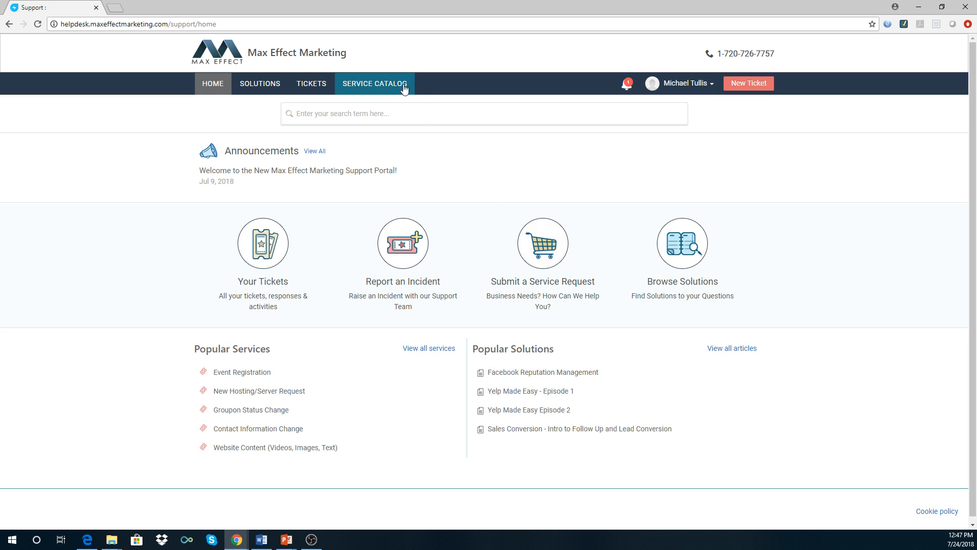
click(550, 256)
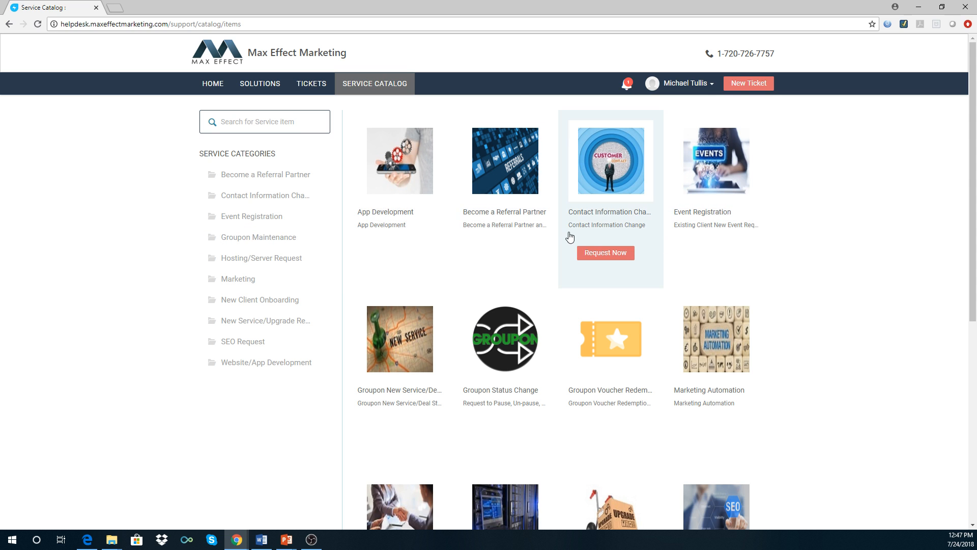
scroll(570, 234, down, 7)
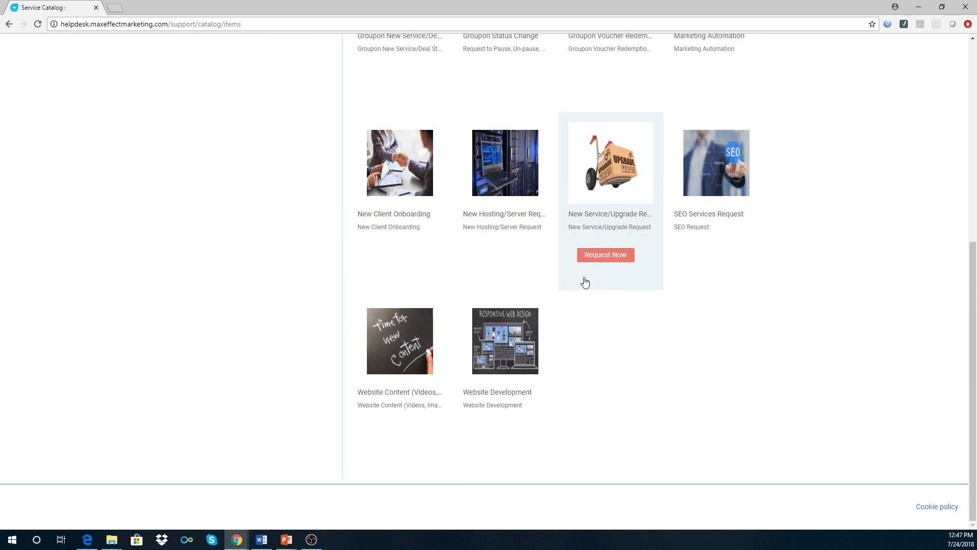
scroll(585, 279, up, 7)
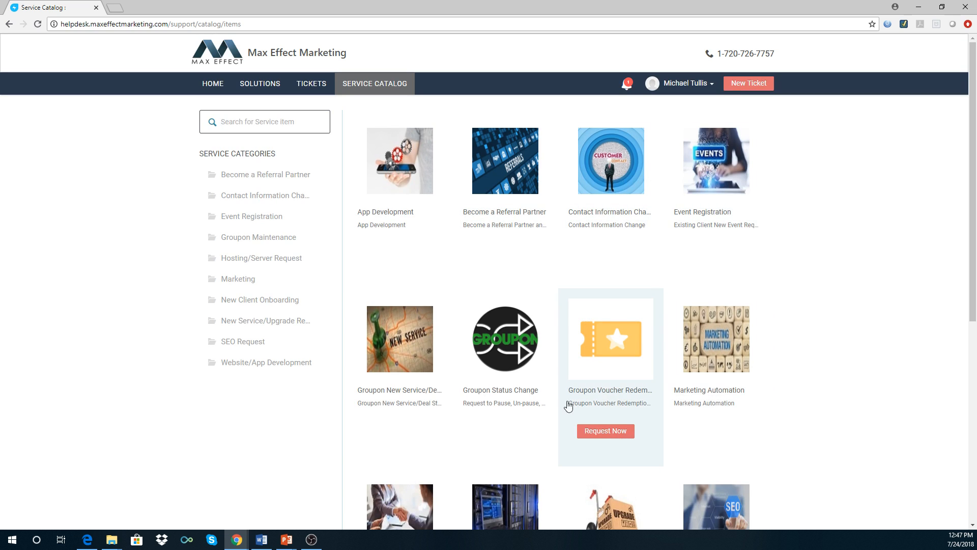
scroll(605, 434, down, 5)
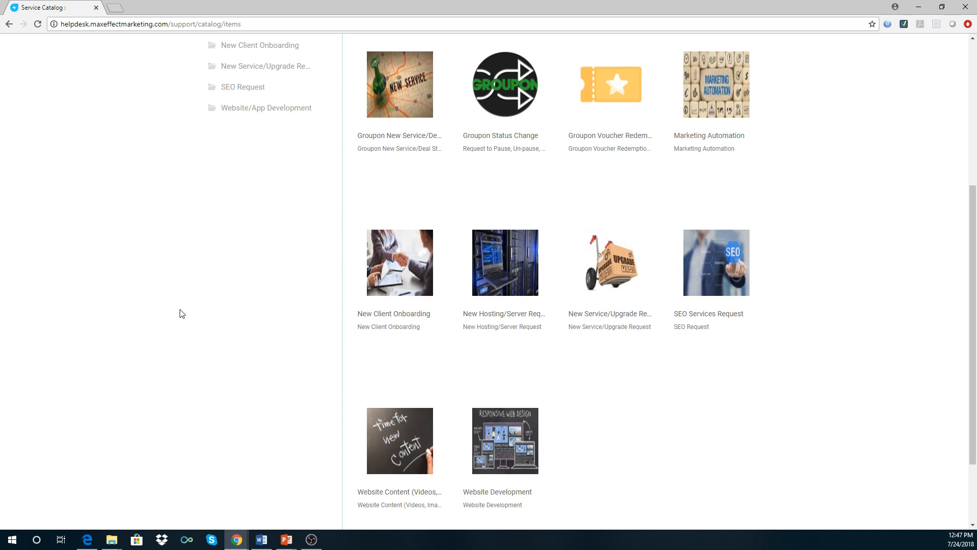
scroll(216, 309, up, 5)
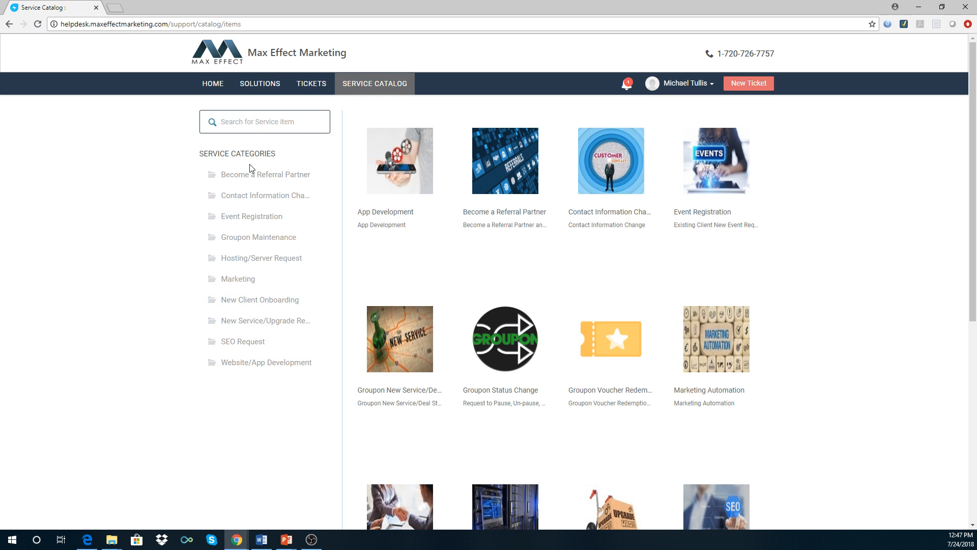
View the Groupon Maintenance services, and open the request form for the Event Registration service from its category
click(270, 243)
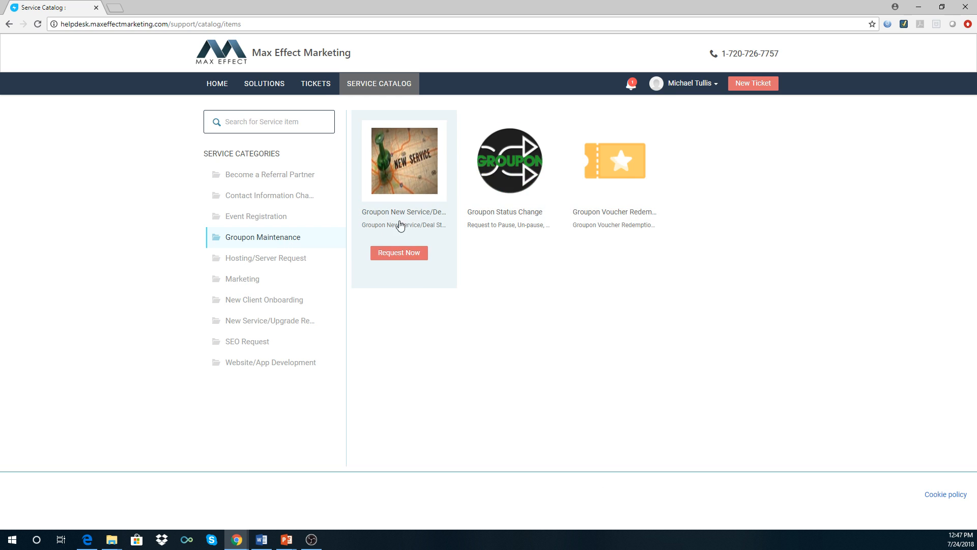
click(264, 219)
mouse_move(415, 234)
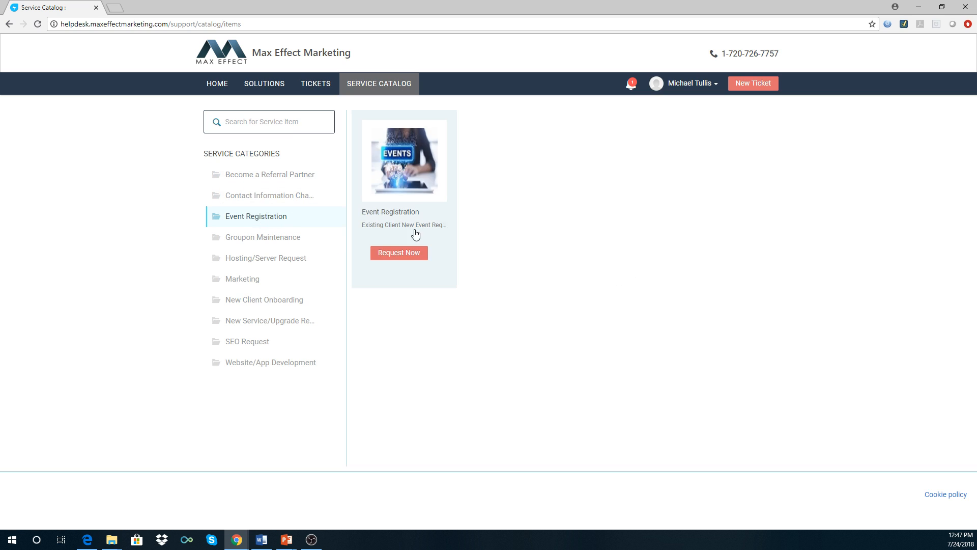
click(397, 253)
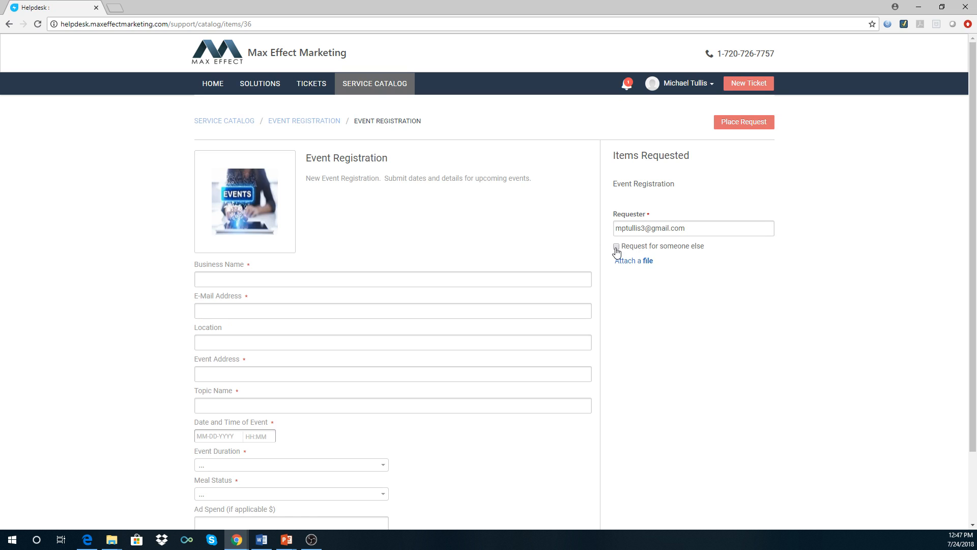
Enter "Test" as the business name and fill in the contact's e-mail and event address from the saved autofill details
click(259, 278)
text(Test)
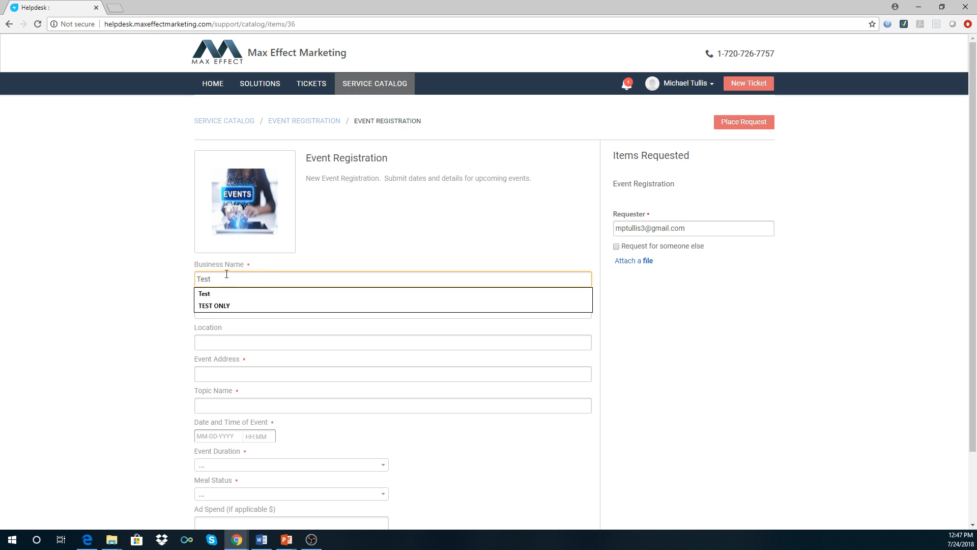
click(228, 315)
click(239, 327)
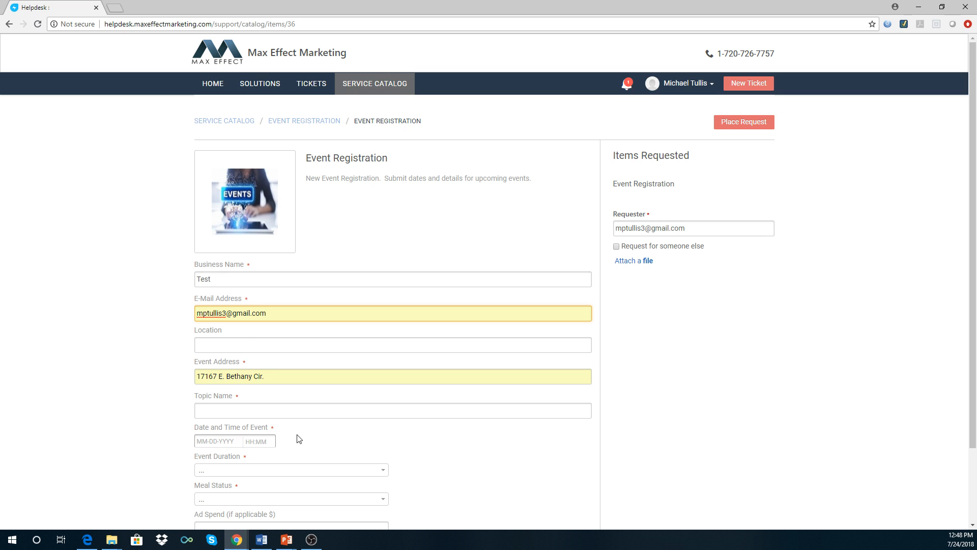
Schedule the event for 07-25-2018 at 1:00pm with a duration of 1.5 Hours
click(228, 442)
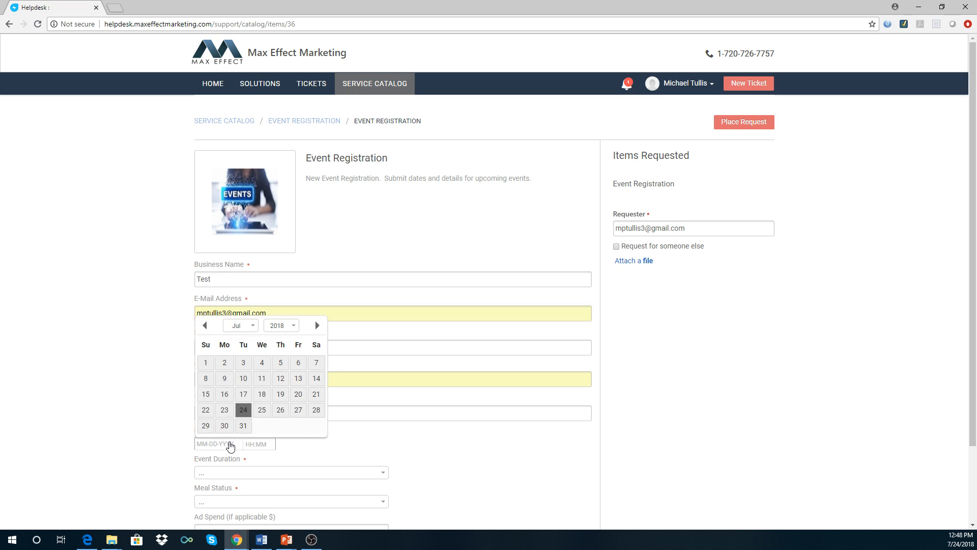
click(270, 414)
click(258, 444)
click(258, 484)
click(251, 473)
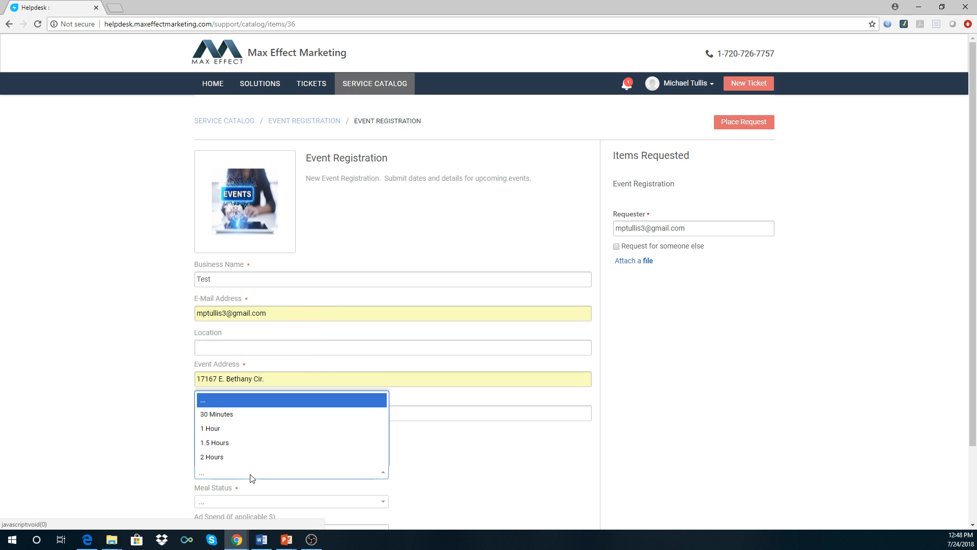
click(231, 442)
Set the event's meal status to Food Provided and its ad spend to 3500
click(242, 502)
click(244, 485)
scroll(285, 448, down, 2)
click(252, 440)
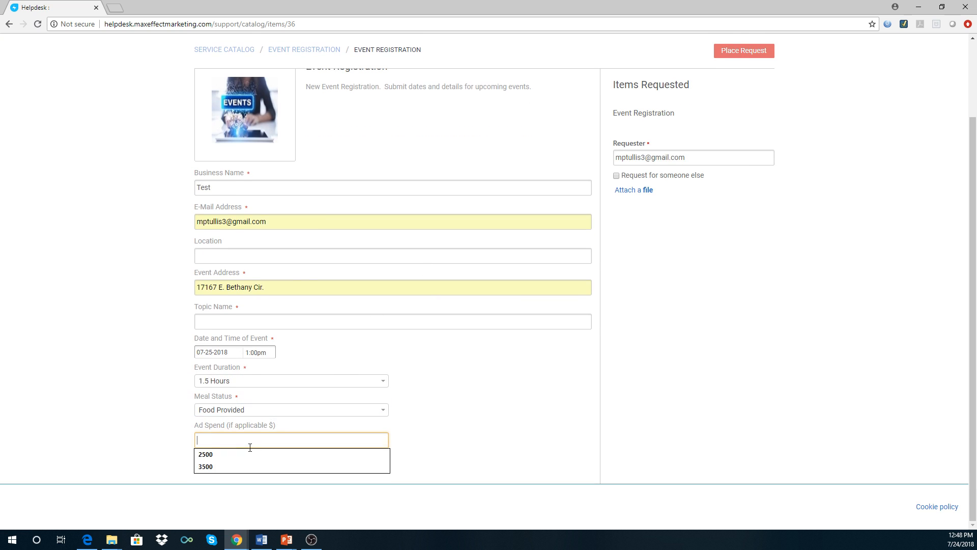
click(219, 467)
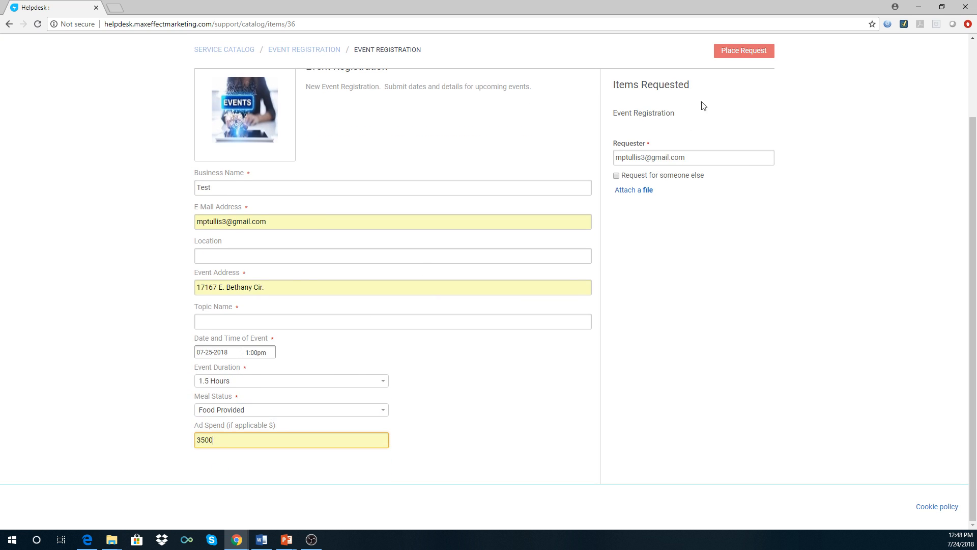
Enter "Stem Cell" as the topic name, place the Event Registration request, and highlight the SR prefix in the resulting ticket's heading
click(736, 54)
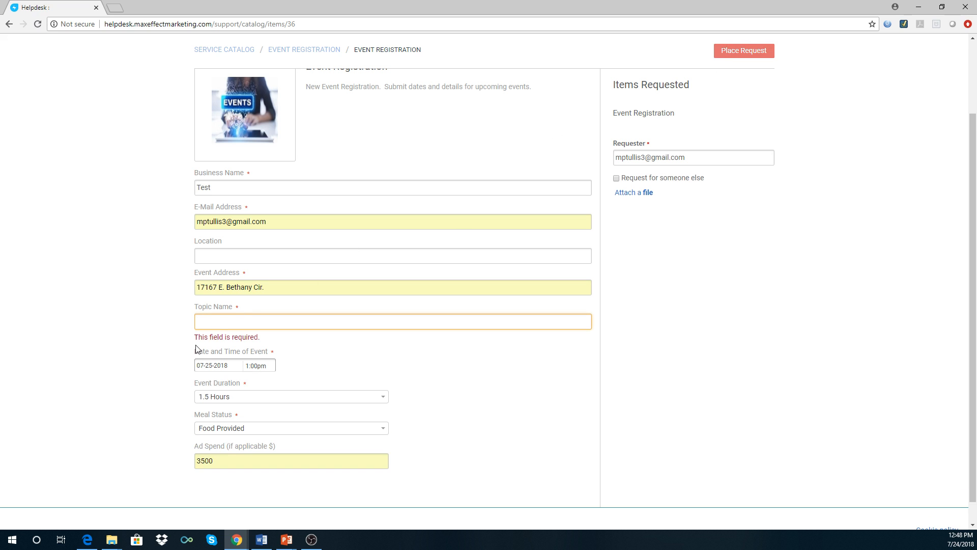
click(225, 319)
click(215, 334)
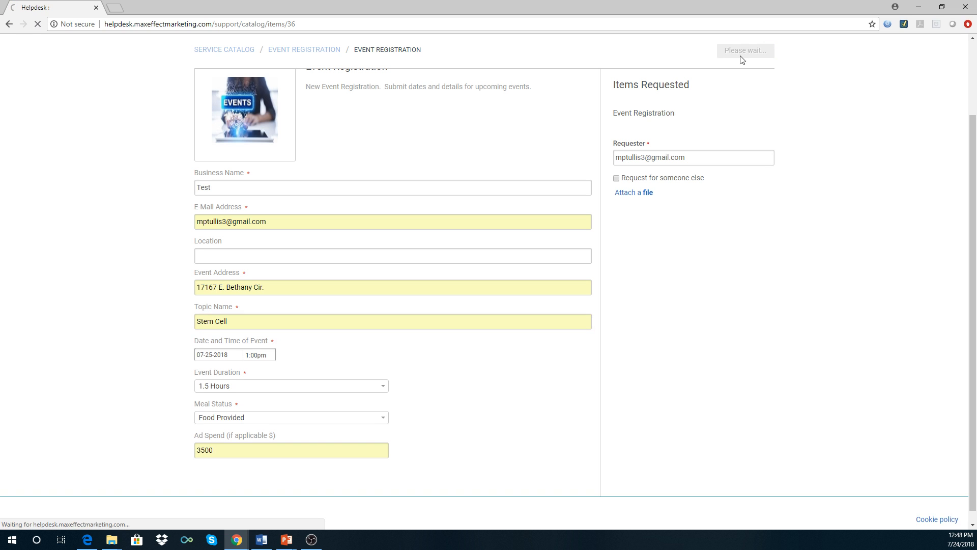
scroll(193, 188, down, 2)
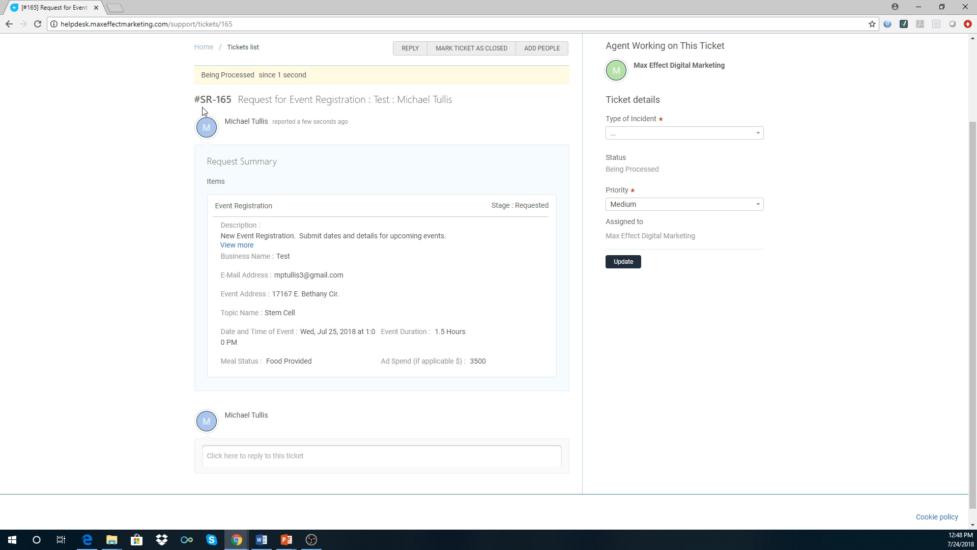
drag(201, 98, 212, 100)
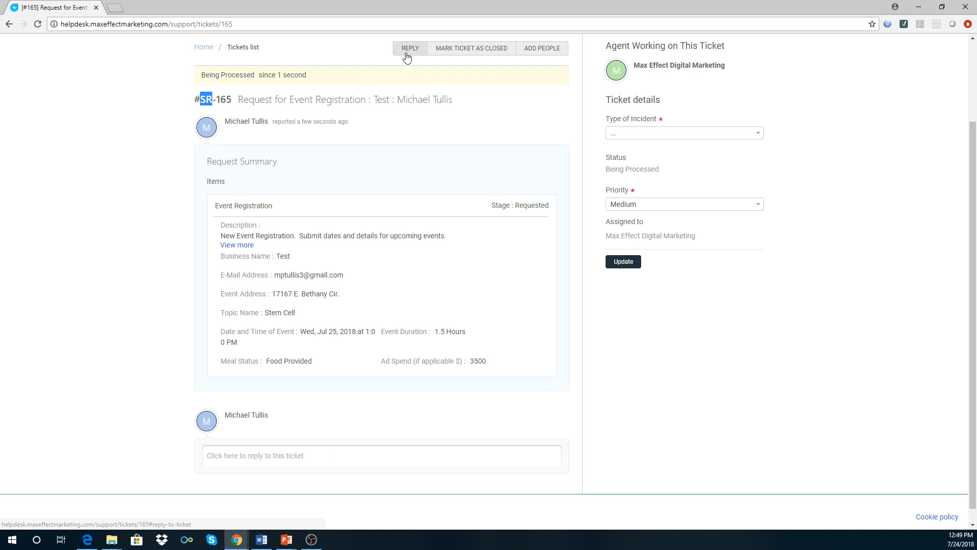
Reply to the Event Registration ticket with the note "Additional Info." and review the posted note
click(258, 451)
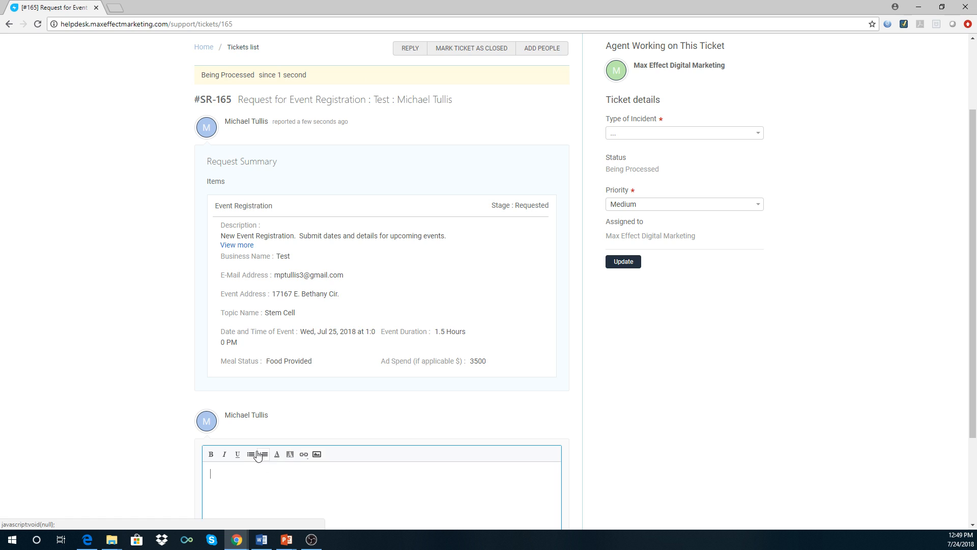
scroll(288, 344, down, 3)
text(Additional Info.)
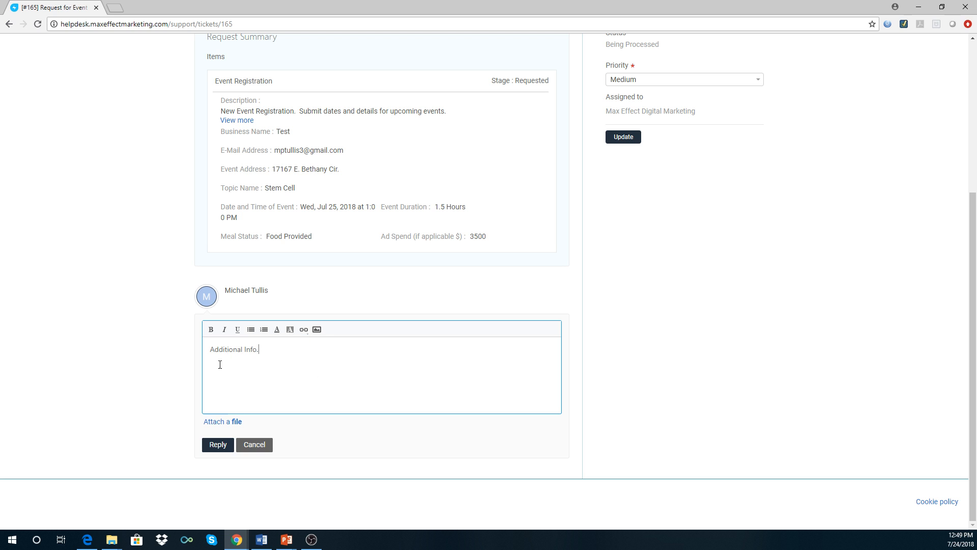
click(216, 444)
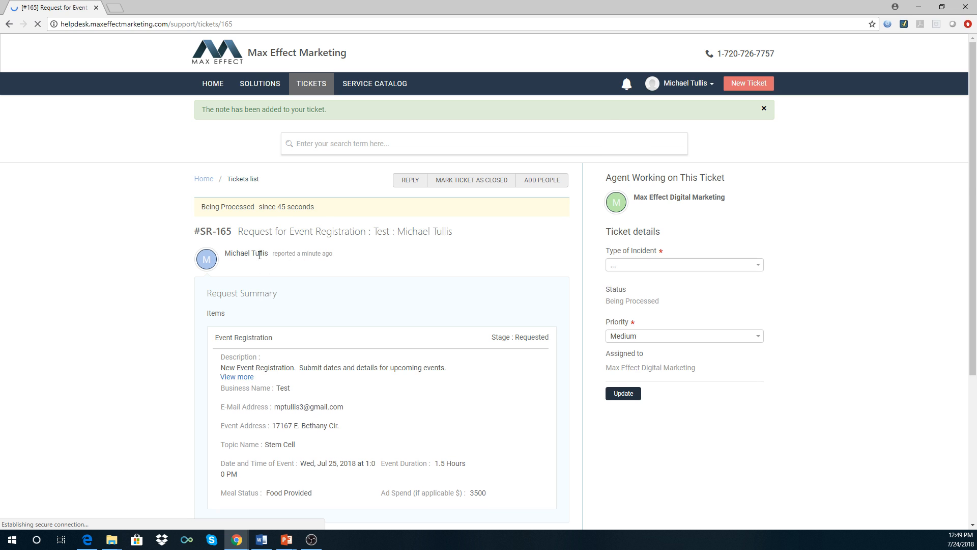
scroll(260, 255, down, 5)
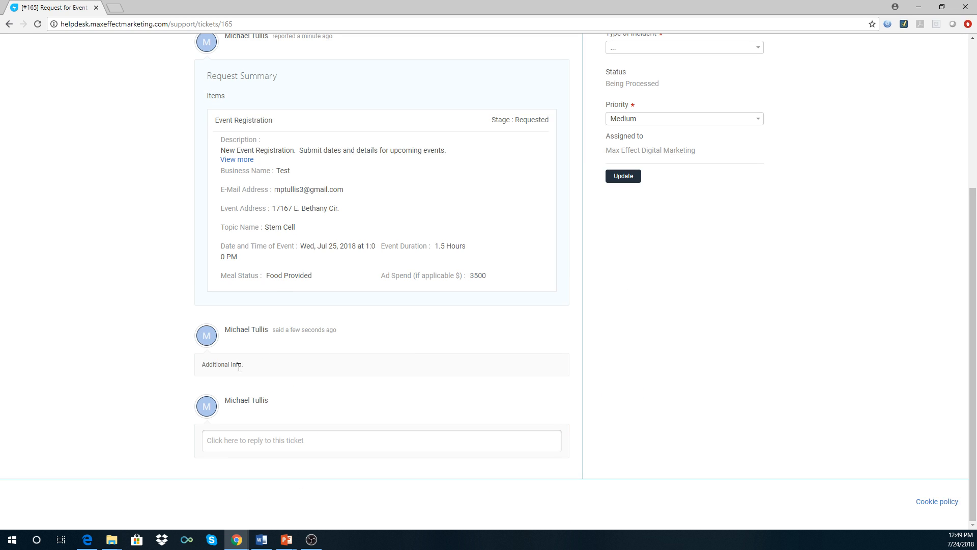
scroll(122, 270, up, 5)
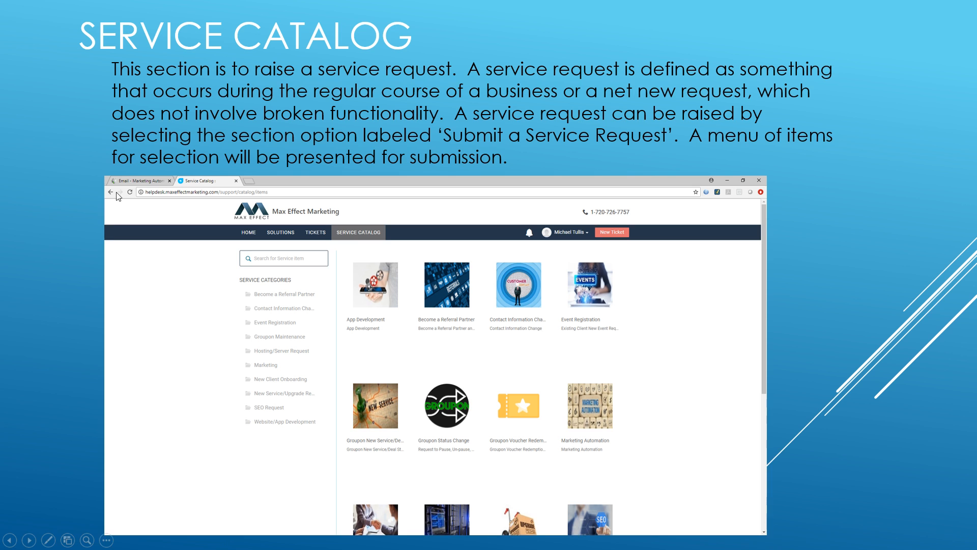
Advance the presentation past the Service Catalog slide, and open the newest Event Registration request from Your Tickets on the portal's home page
click(86, 234)
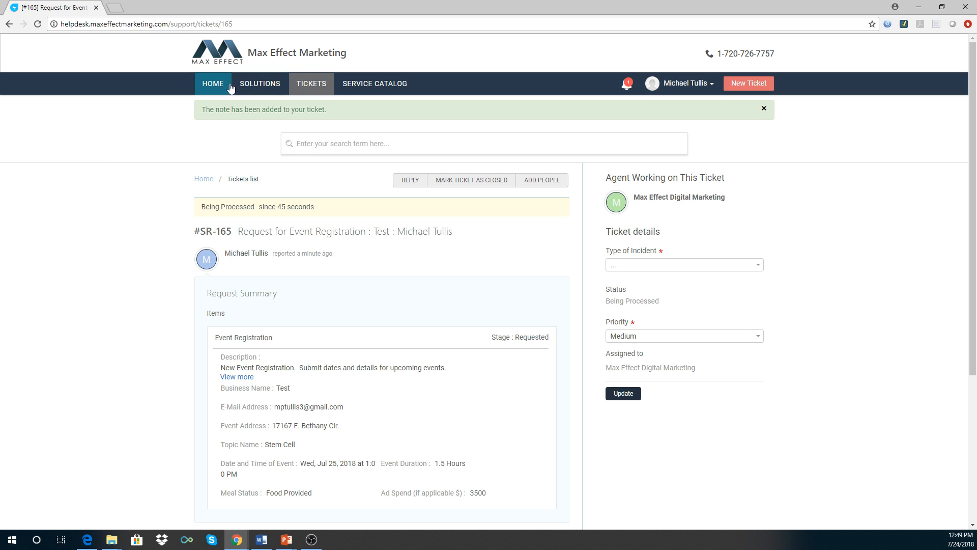
click(218, 87)
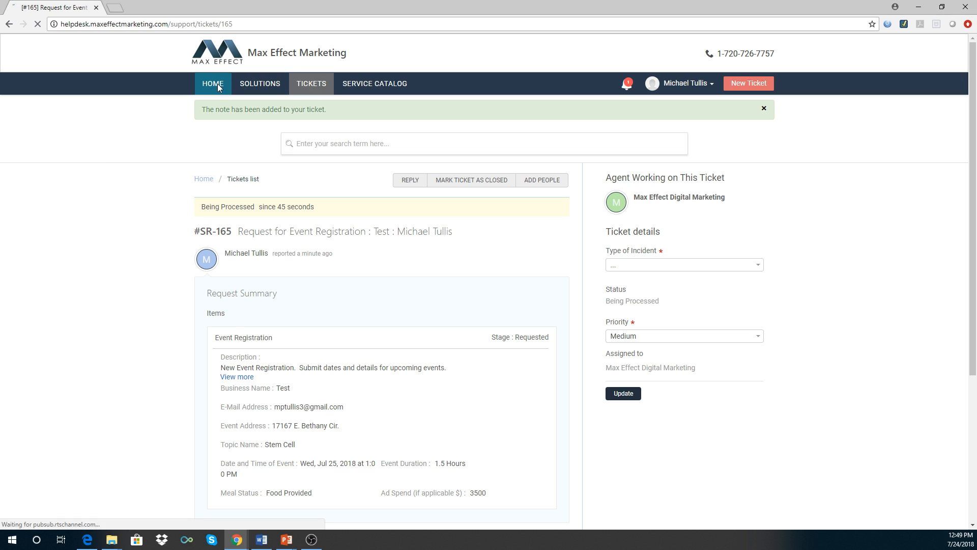
mouse_move(312, 300)
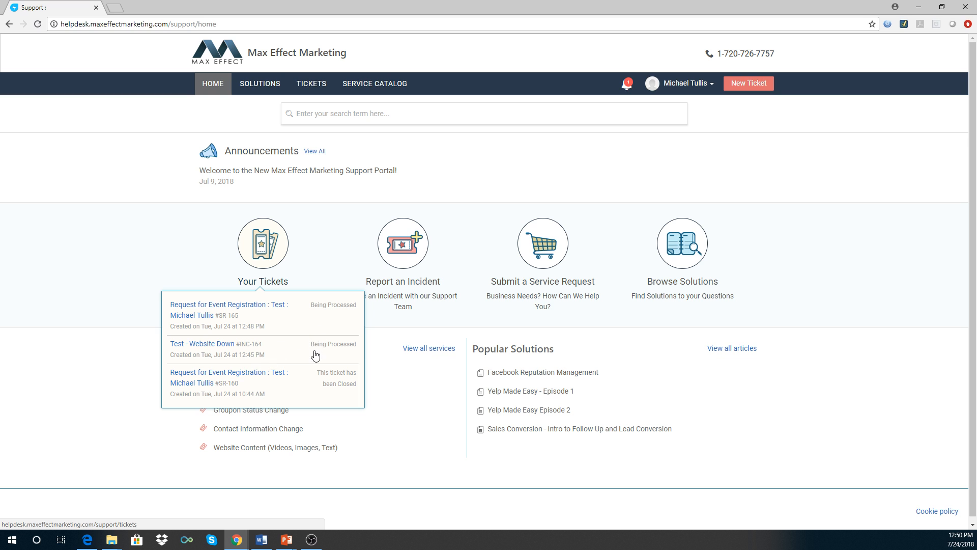
click(248, 306)
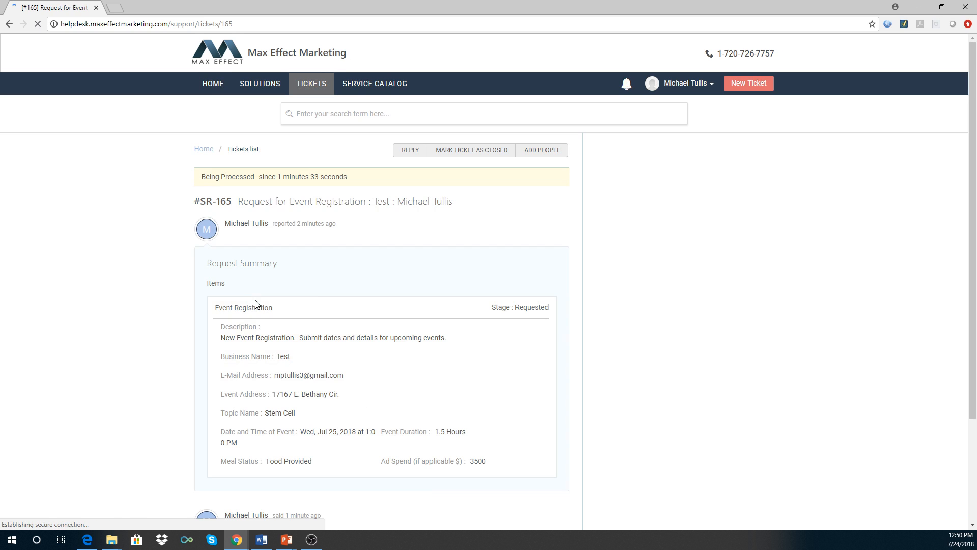
scroll(240, 251, down, 3)
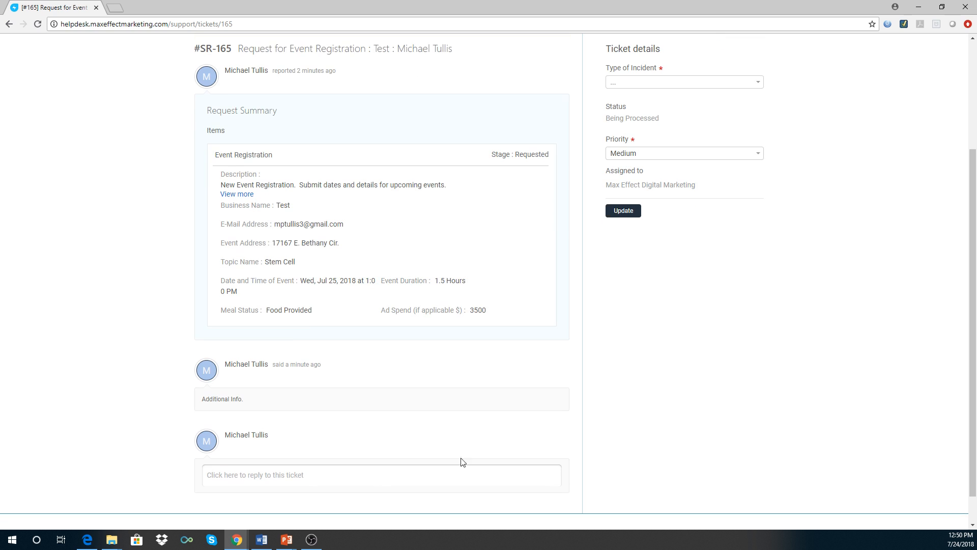
scroll(339, 316, up, 3)
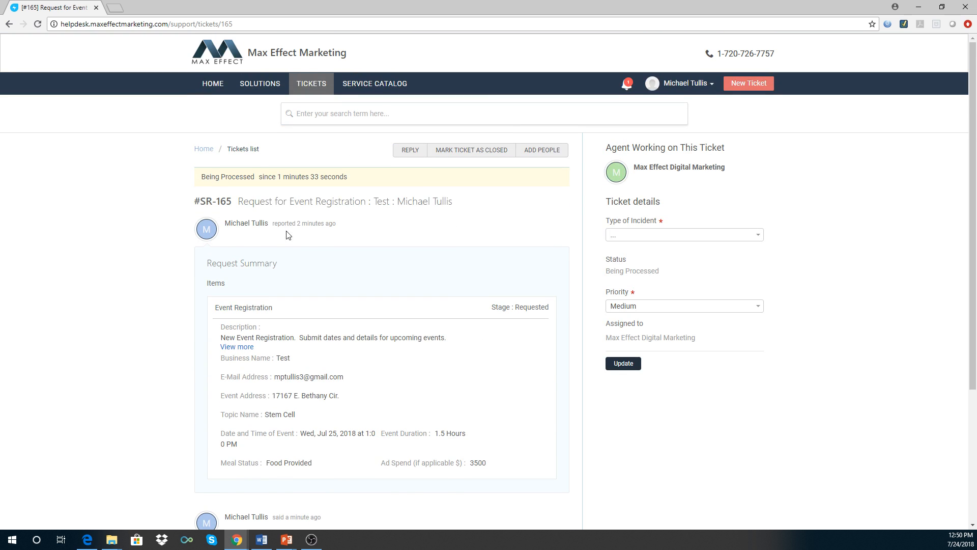
scroll(414, 272, down, 1)
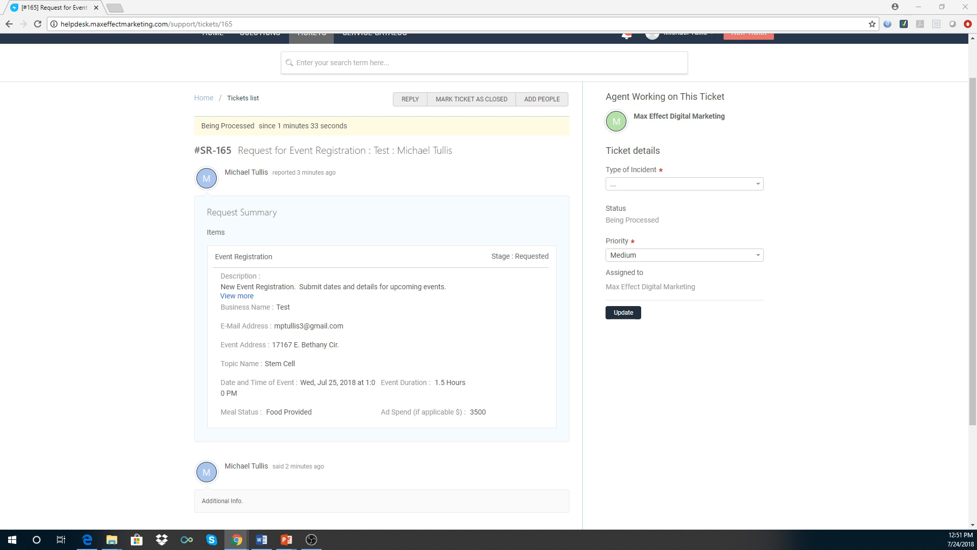
Reopen the newest Event Registration request from the home page's ticket list and review the support team's response and the ticket details
drag(270, 109, 506, 138)
mouse_move(273, 249)
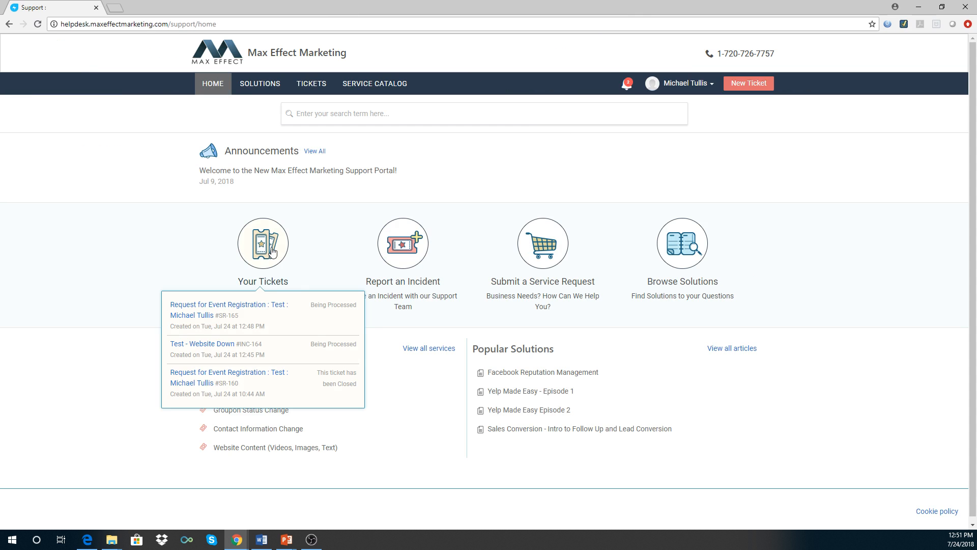
click(247, 306)
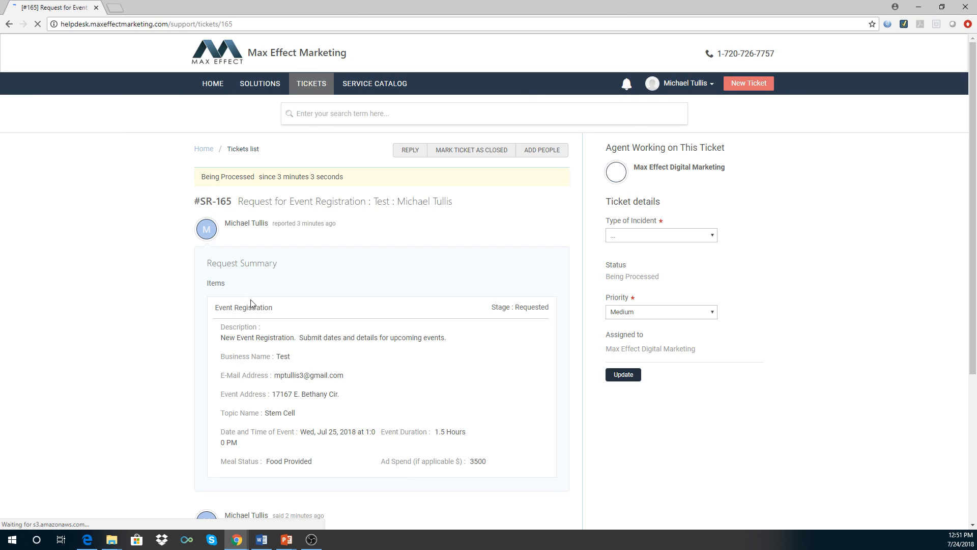
scroll(317, 254, down, 1)
scroll(316, 255, down, 3)
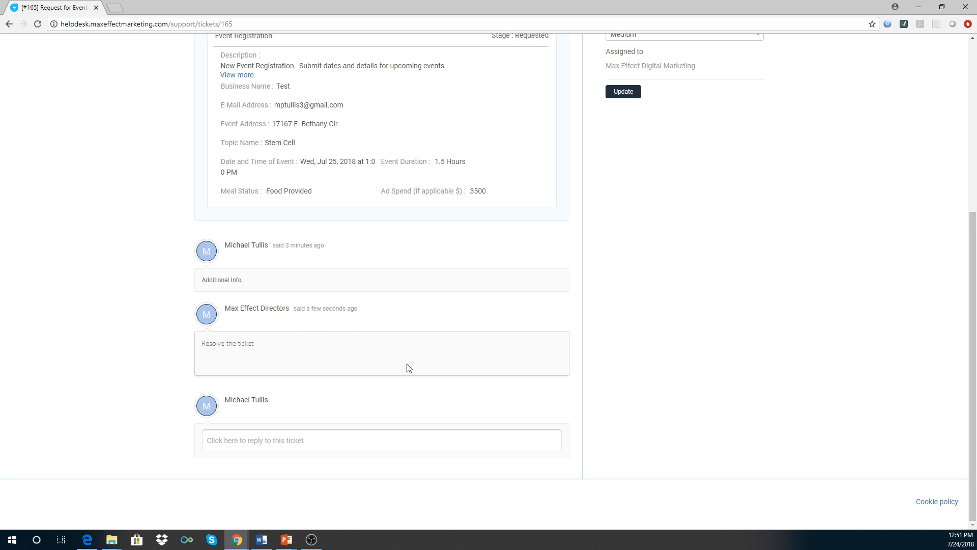
scroll(595, 322, up, 4)
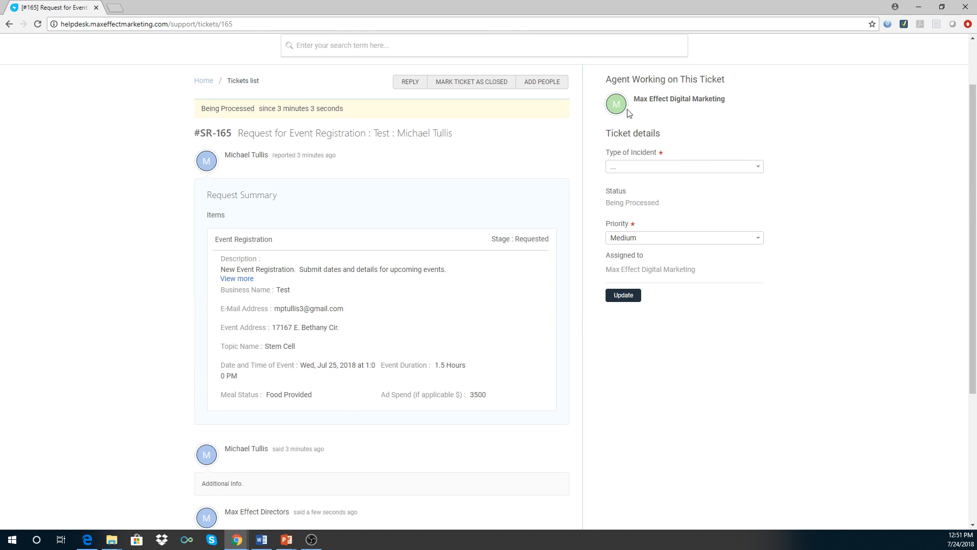
scroll(121, 264, down, 4)
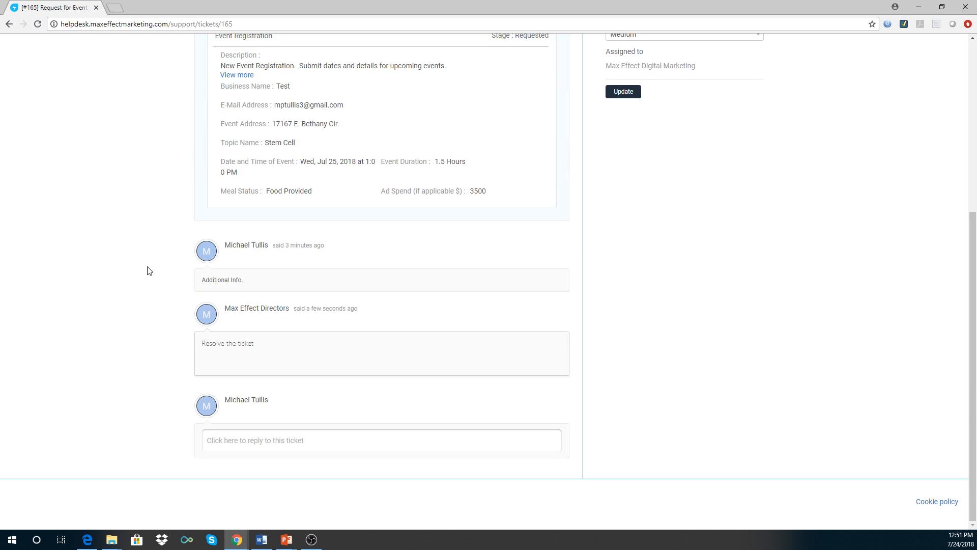
scroll(146, 271, up, 5)
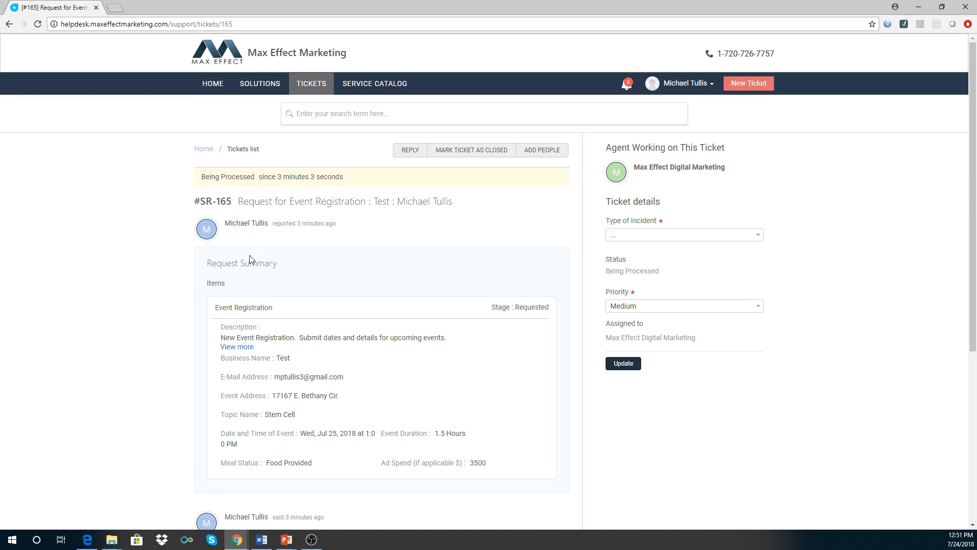
Mark the Event Registration ticket as closed, and view its latest response from the notifications
click(459, 154)
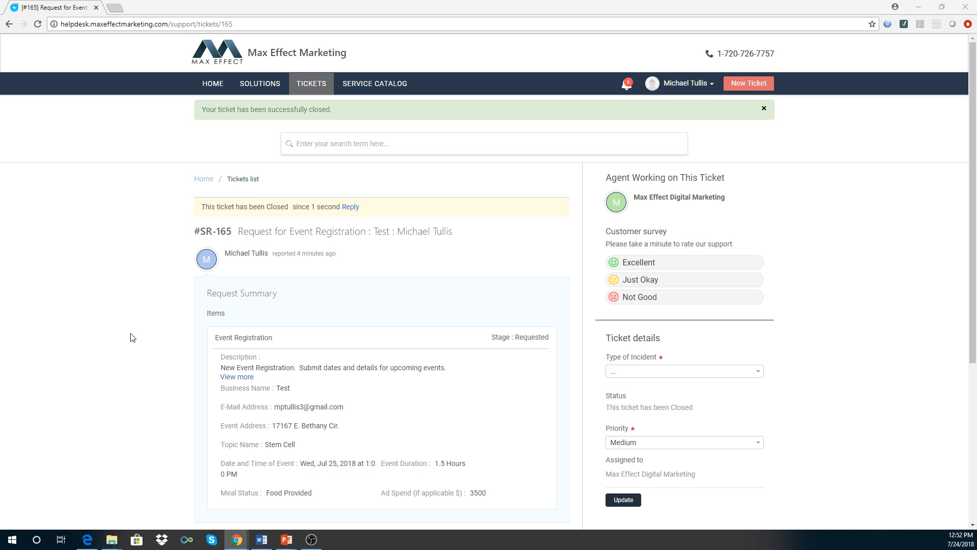
click(627, 89)
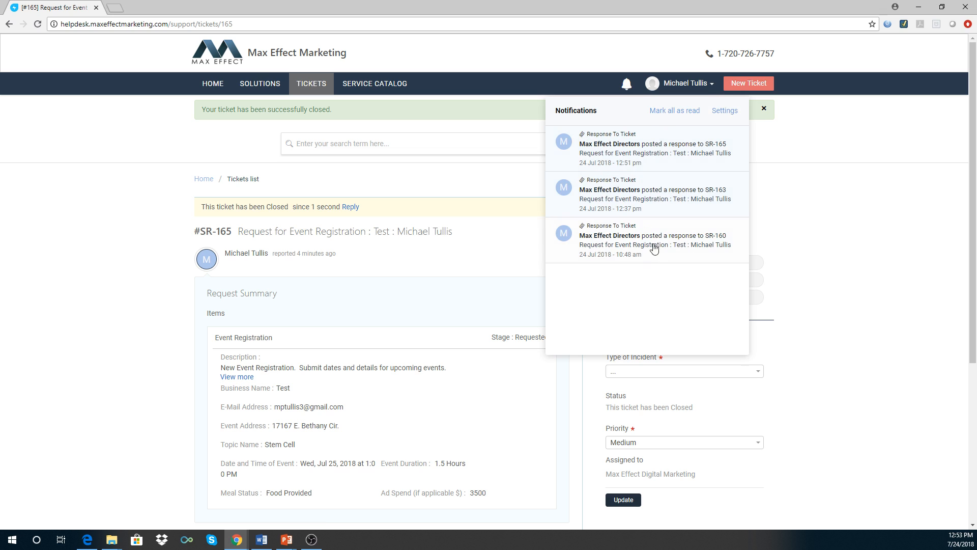
click(613, 148)
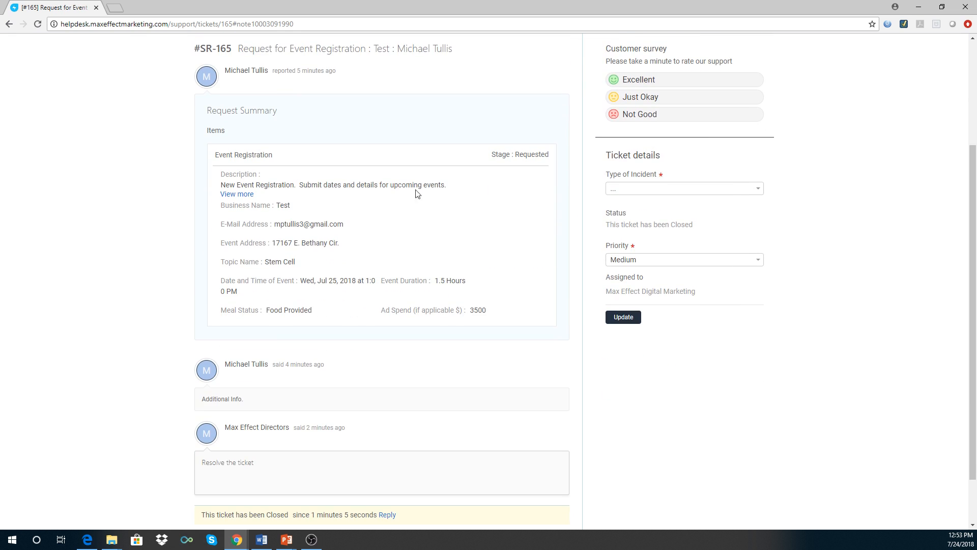
scroll(351, 234, down, 1)
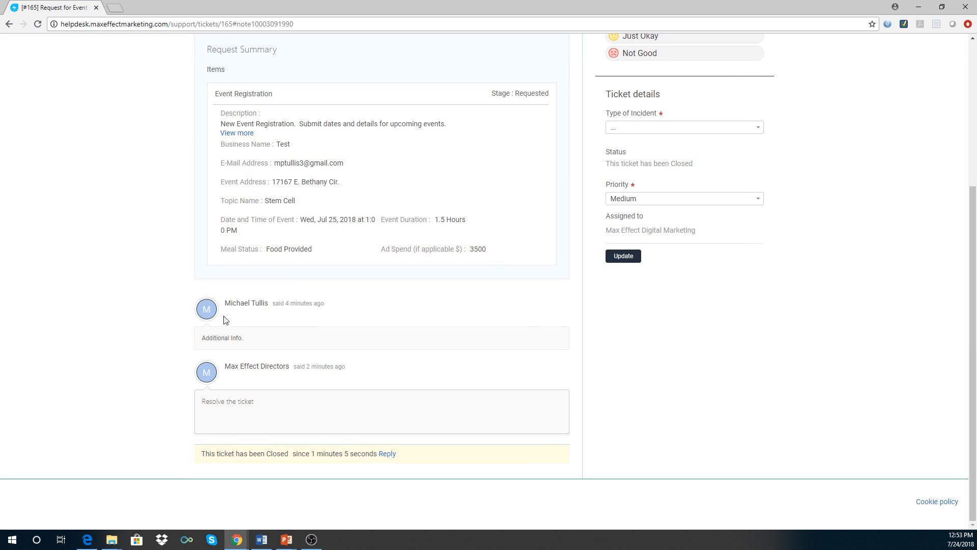
scroll(142, 234, up, 5)
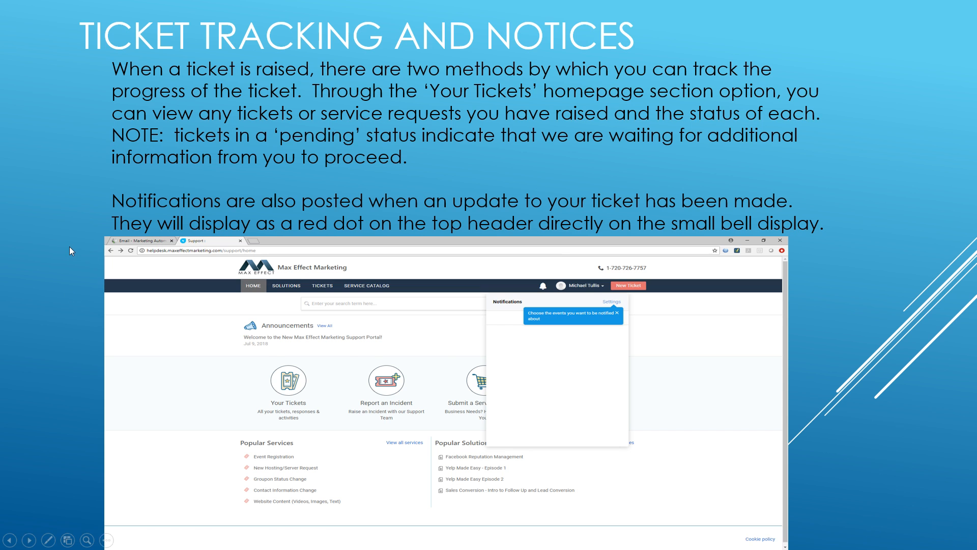
Advance the presentation past the Ticket Tracking and Notices and Announcements slides, and return to the support portal's home page
click(70, 247)
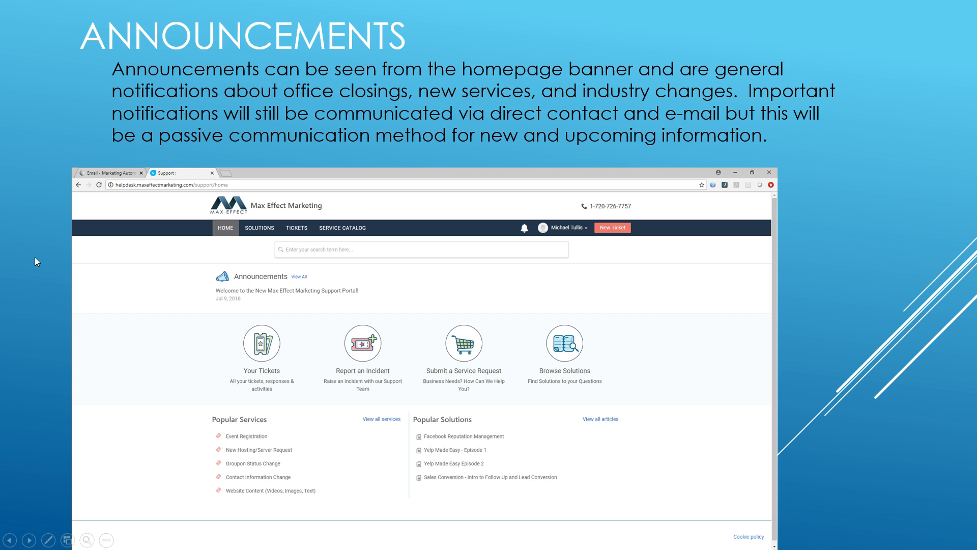
click(37, 273)
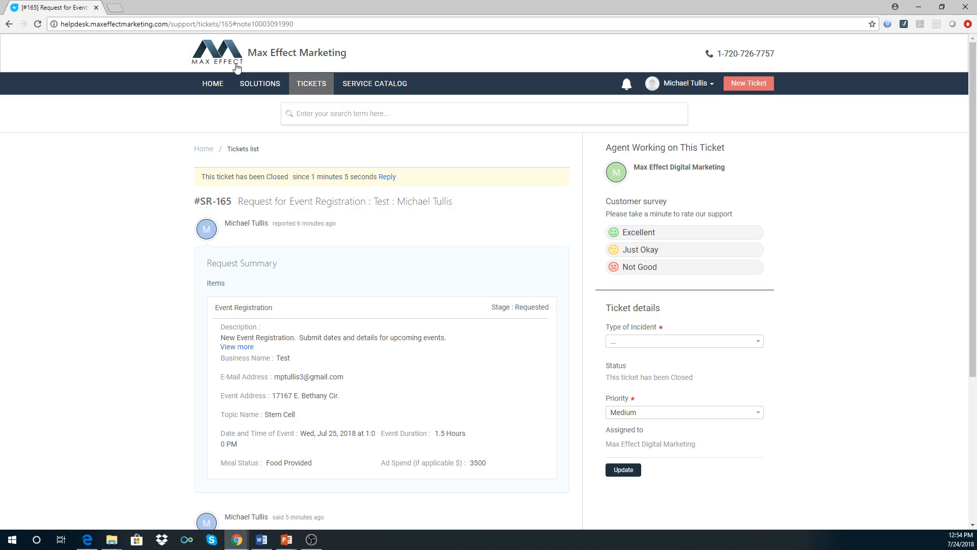
click(223, 93)
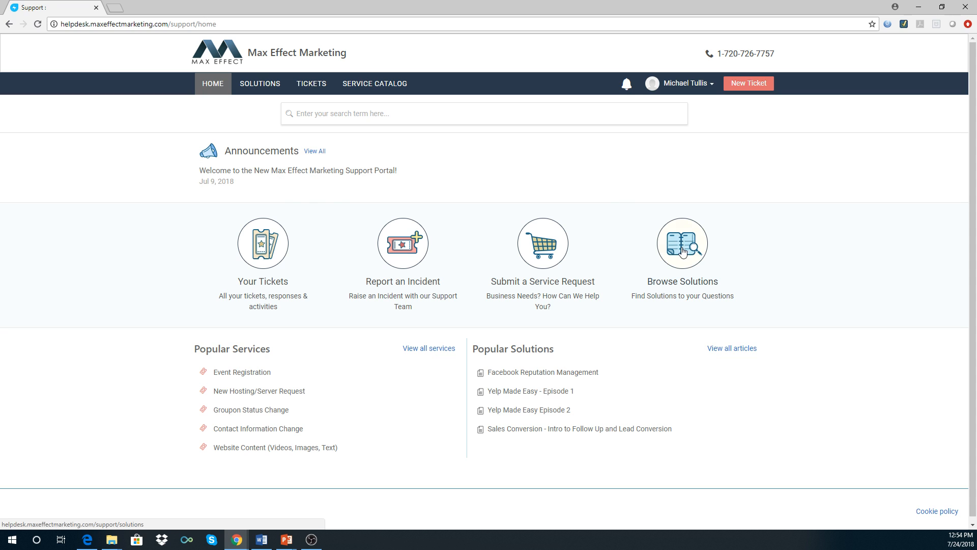
Browse the portal's solutions, search for "facebook", and open the Facebook Reputation Management article
click(682, 252)
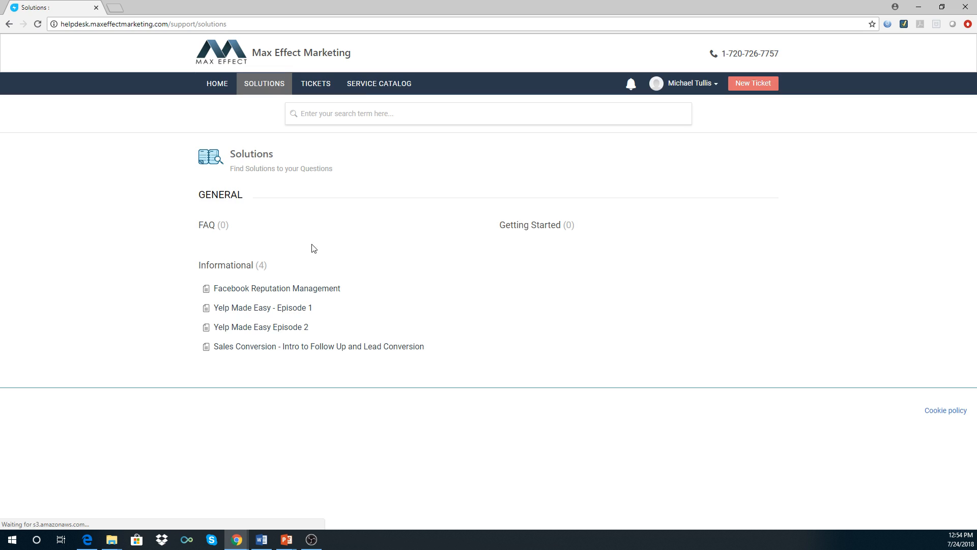
click(322, 111)
text(fo)
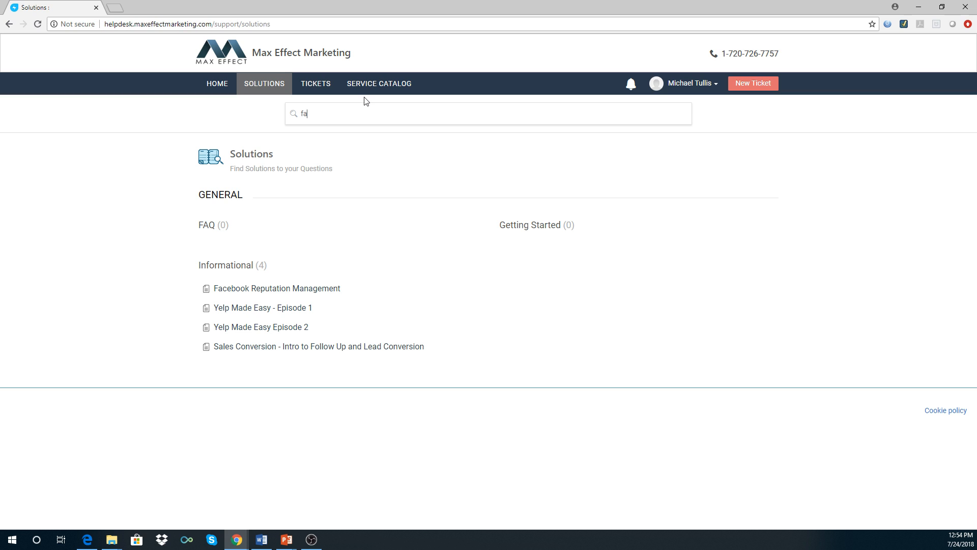
text(book)
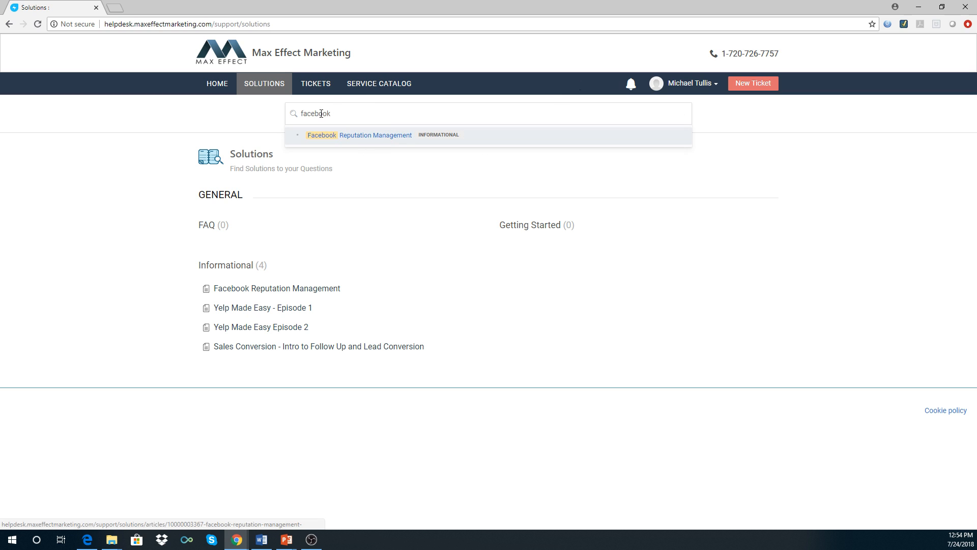
click(256, 292)
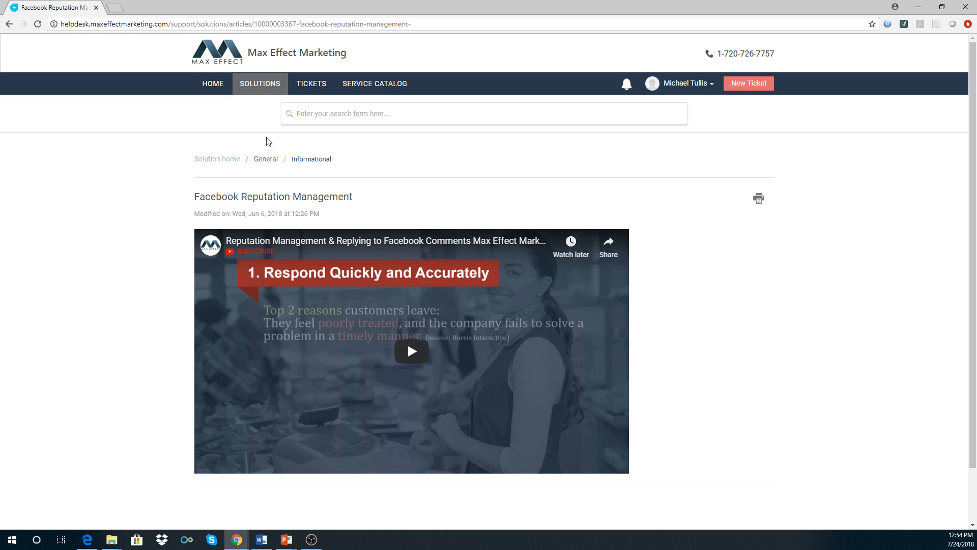
Return to the portal's home page, and switch to the presentation to advance from the Solutions slide to the Summary slide
click(208, 85)
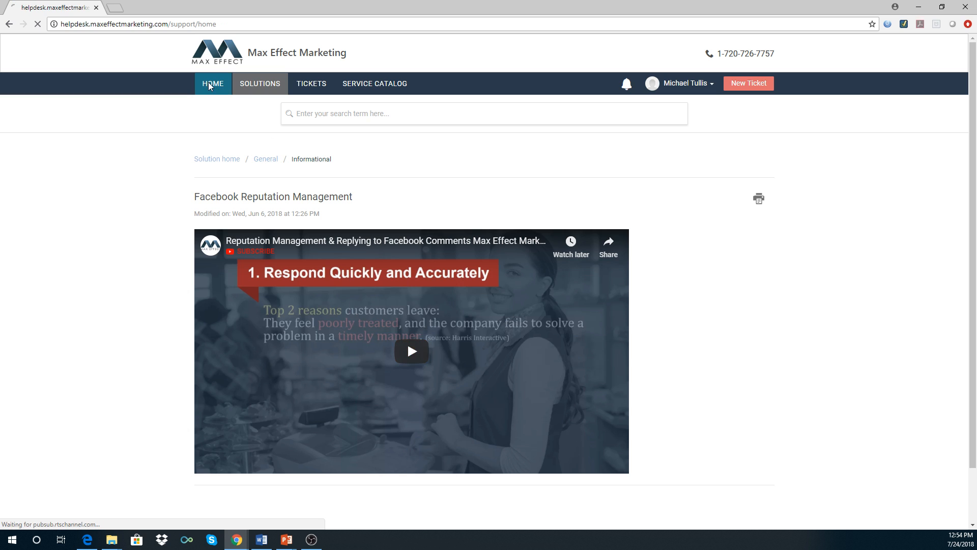
mouse_move(172, 406)
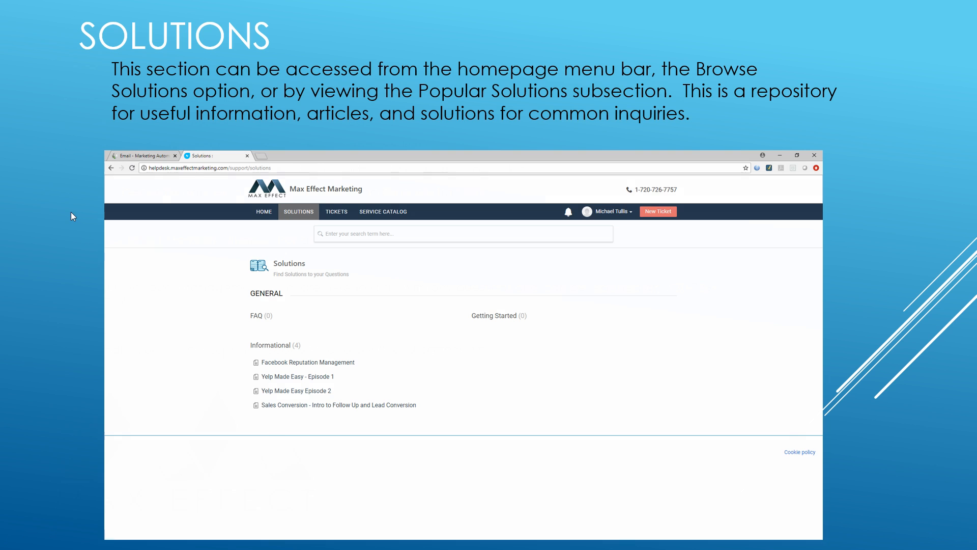
click(71, 211)
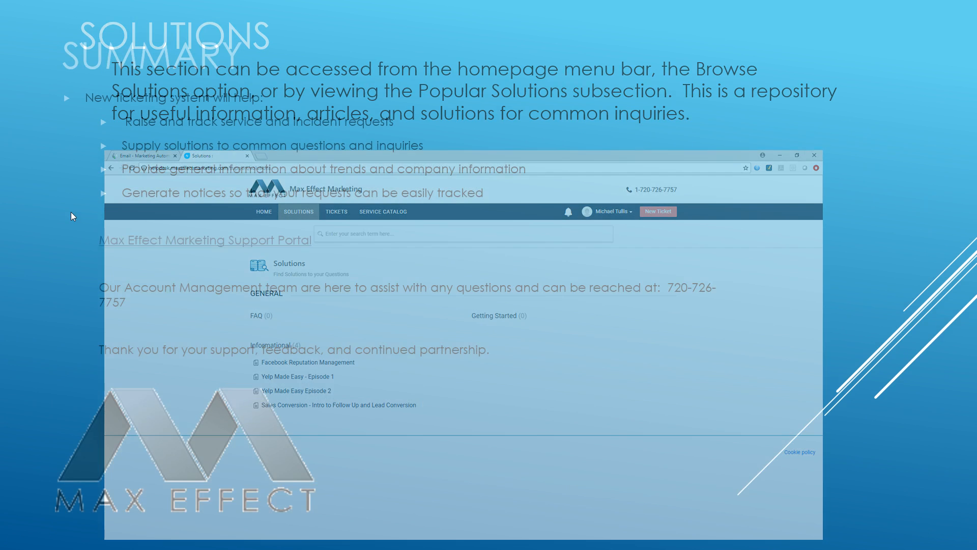